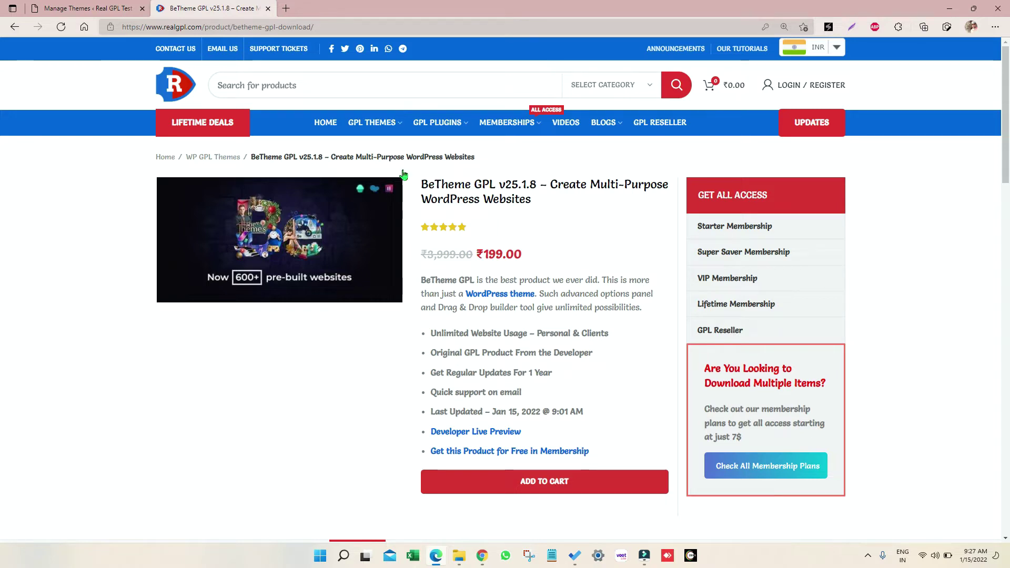
# - Switch to File Explorer and examine the theme files in the betheme-premium-wordpress-theme archive and its extracted folder in Videos
pyautogui.click(460, 561)
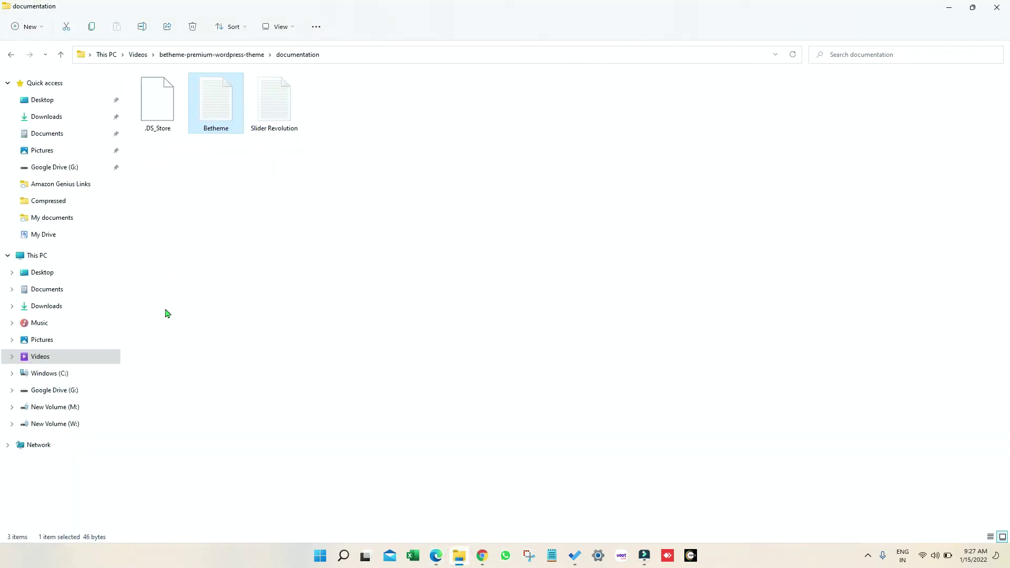
pyautogui.click(47, 356)
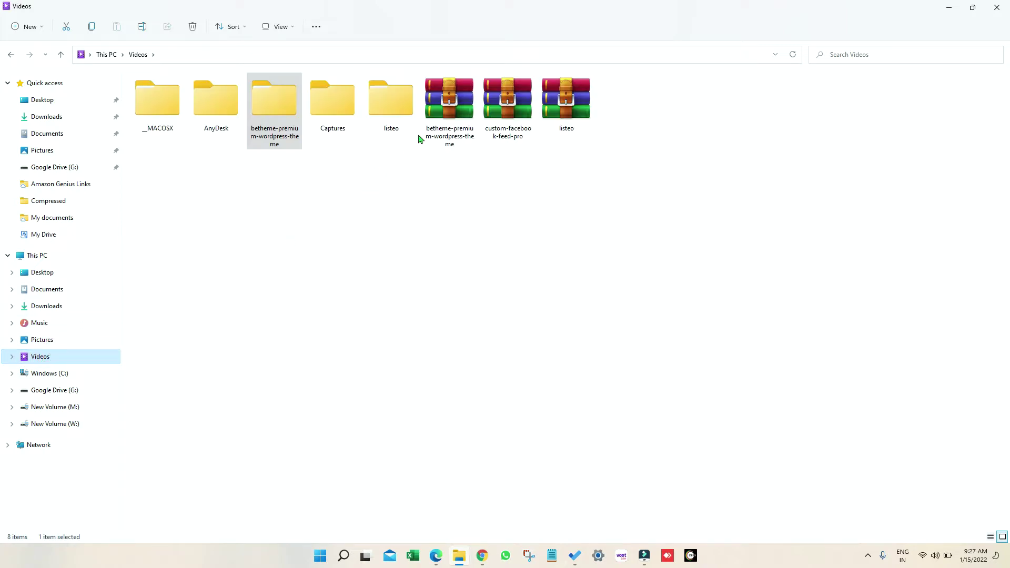
pyautogui.doubleClick(449, 117)
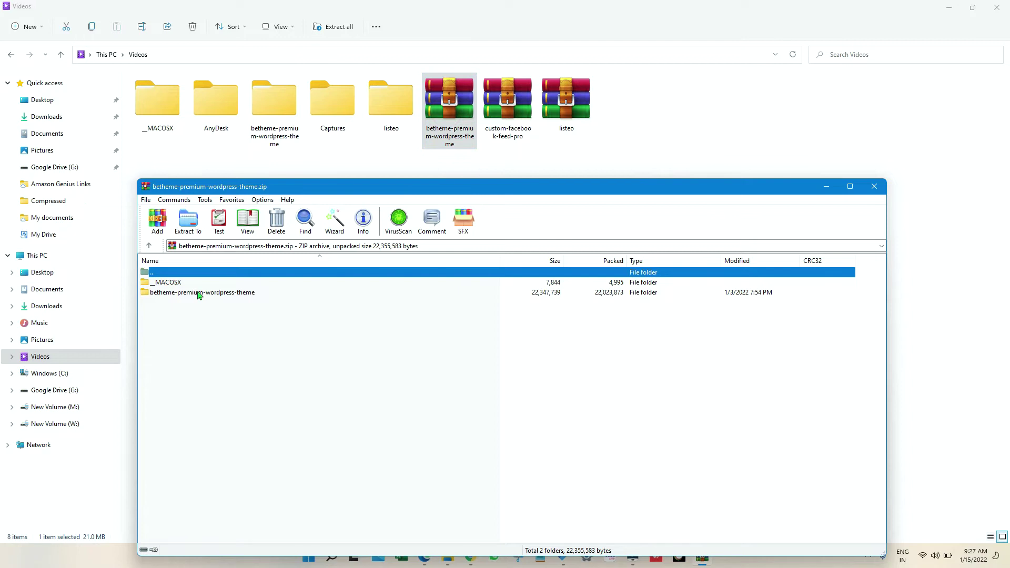
pyautogui.doubleClick(199, 293)
pyautogui.click(183, 314)
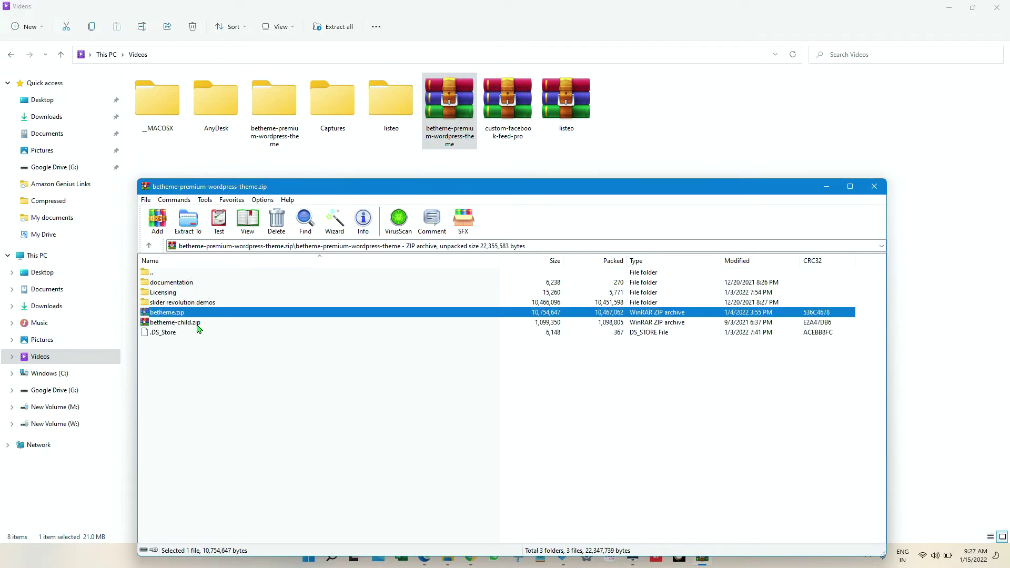
pyautogui.click(197, 323)
pyautogui.click(873, 186)
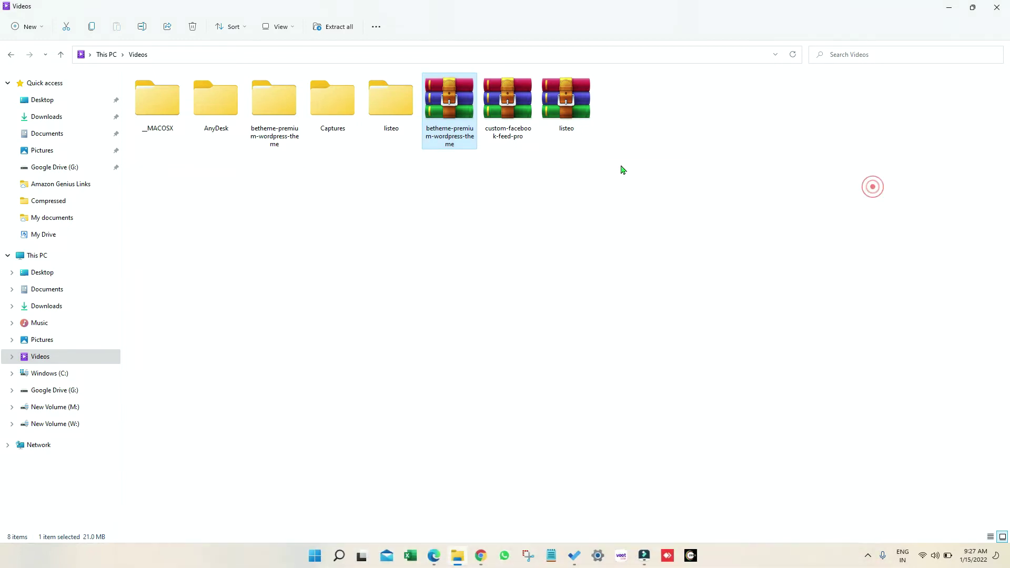
pyautogui.doubleClick(272, 123)
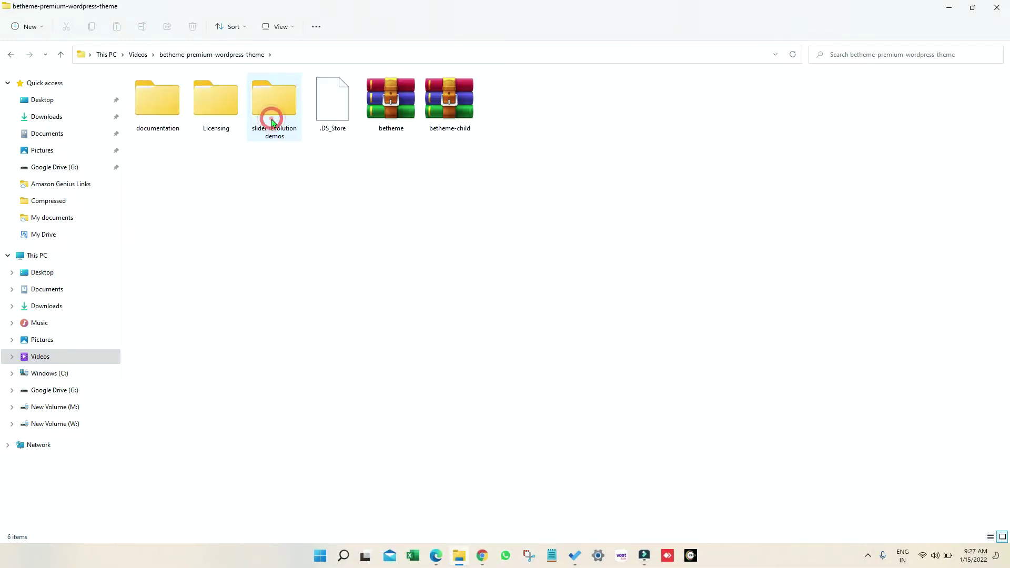
pyautogui.click(952, 9)
# - Switch to the WordPress admin in the browser and install a new theme by uploading betheme.zip from the betheme-premium-wordpress-theme folder
pyautogui.click(112, 6)
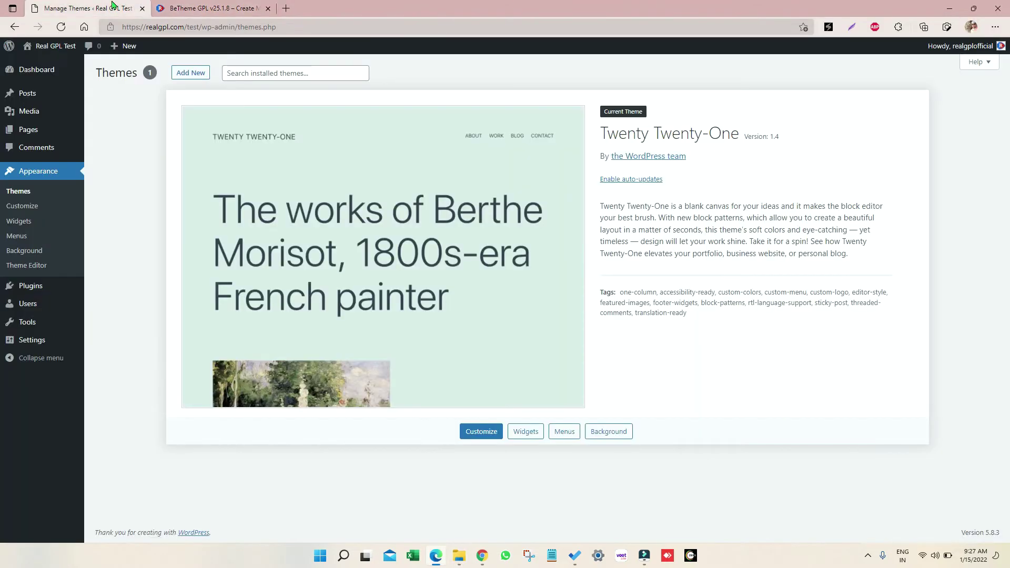
pyautogui.click(191, 74)
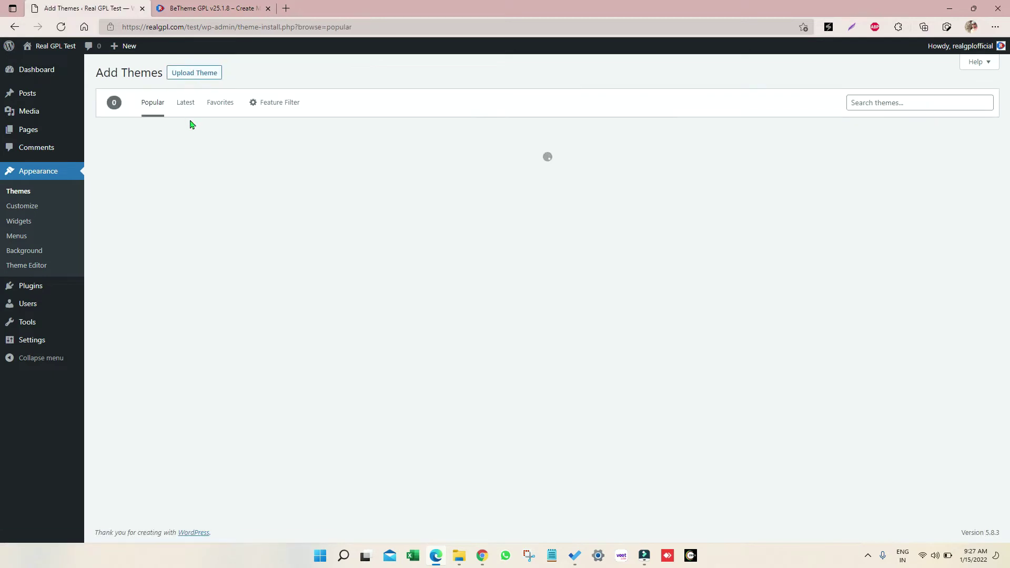
pyautogui.click(199, 75)
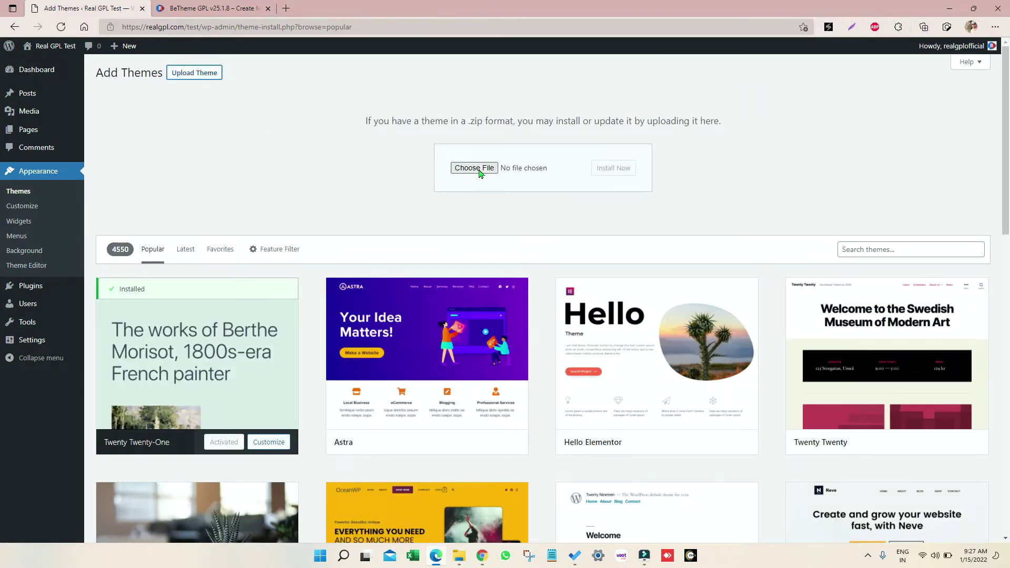
pyautogui.click(474, 168)
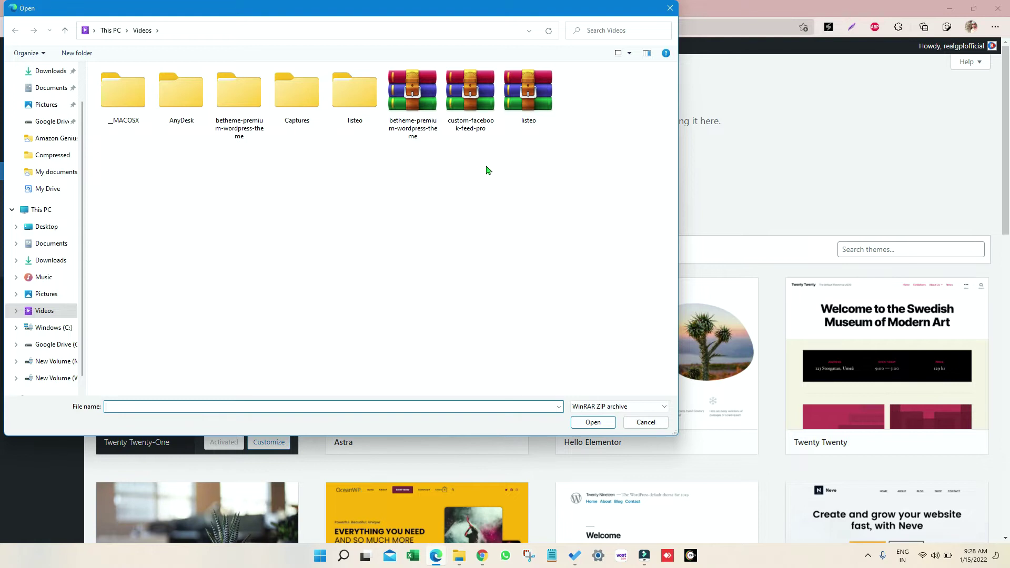
pyautogui.doubleClick(234, 109)
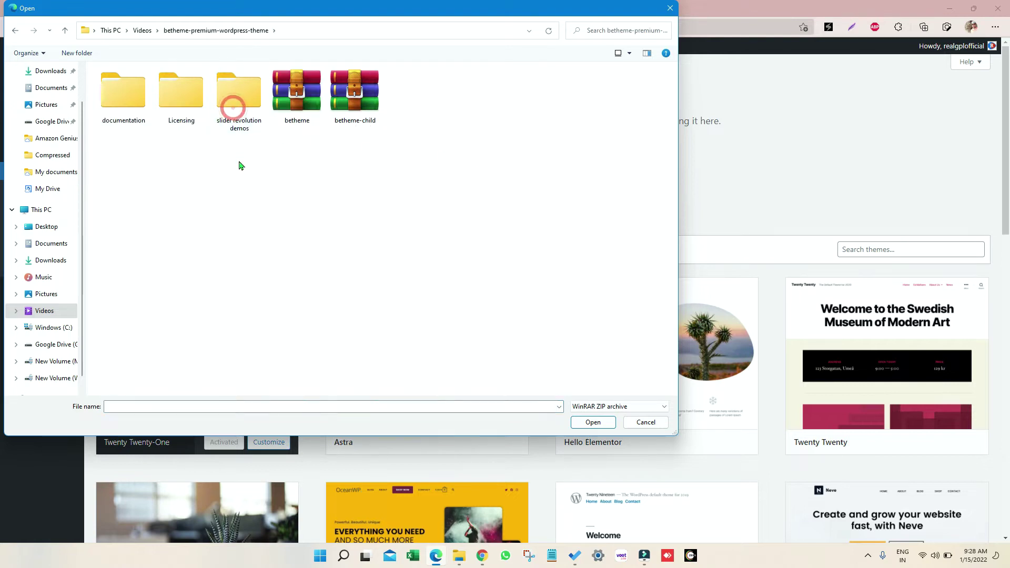
pyautogui.click(299, 107)
pyautogui.click(589, 422)
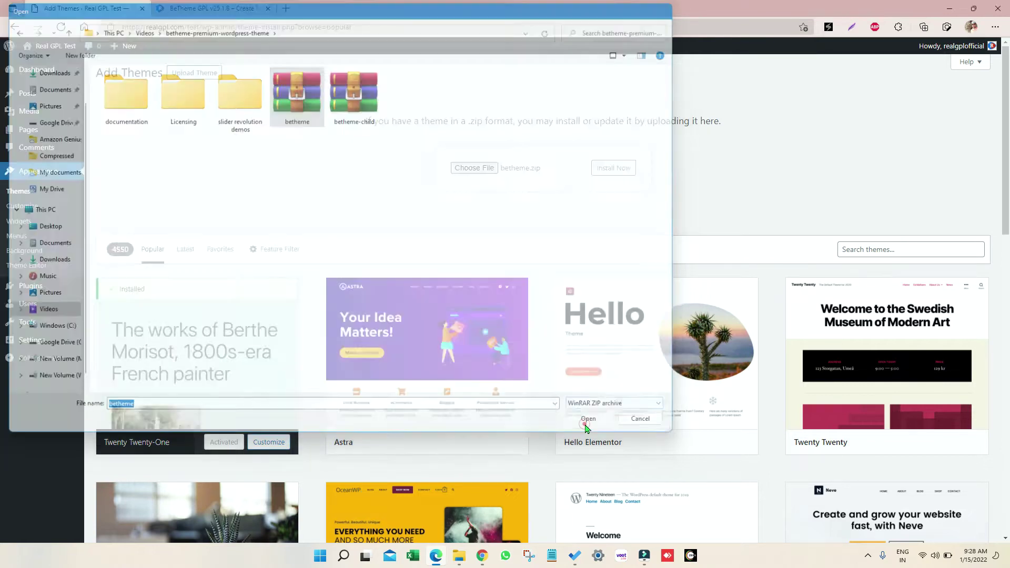
pyautogui.click(606, 177)
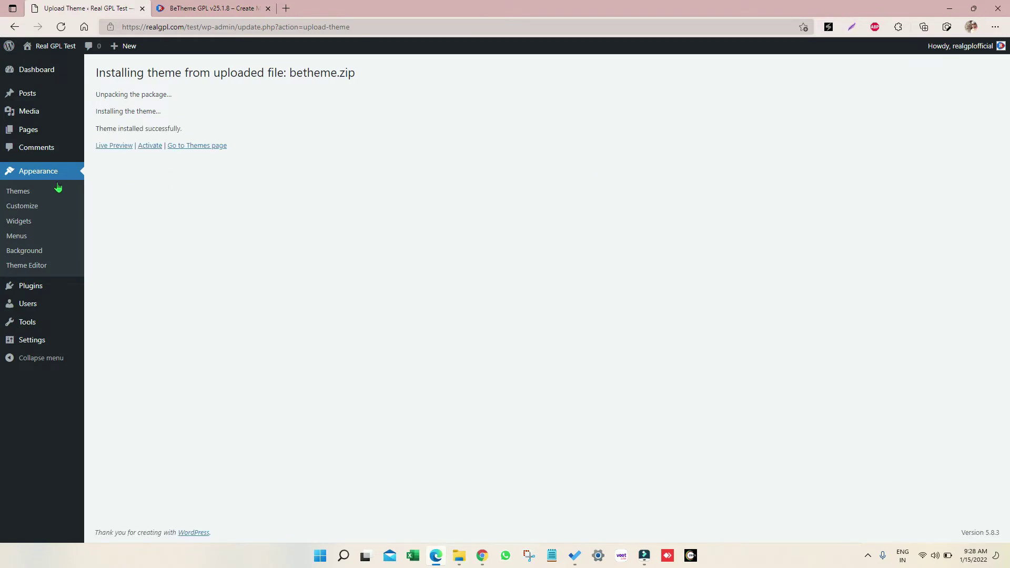
# - Upload and install the child theme from betheme-child.zip and activate it
pyautogui.click(20, 192)
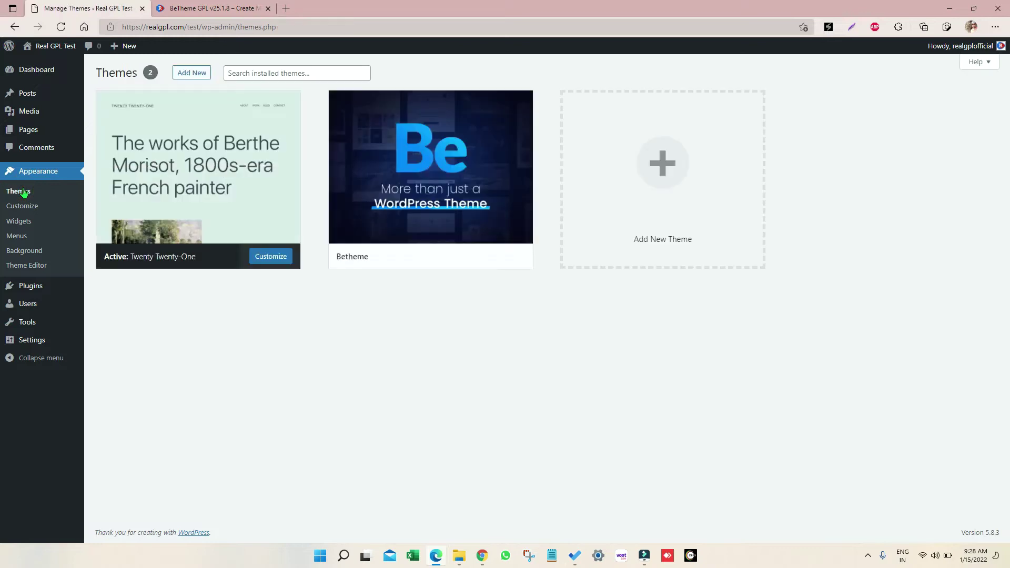
pyautogui.click(188, 74)
pyautogui.click(188, 74)
pyautogui.click(463, 167)
pyautogui.click(355, 105)
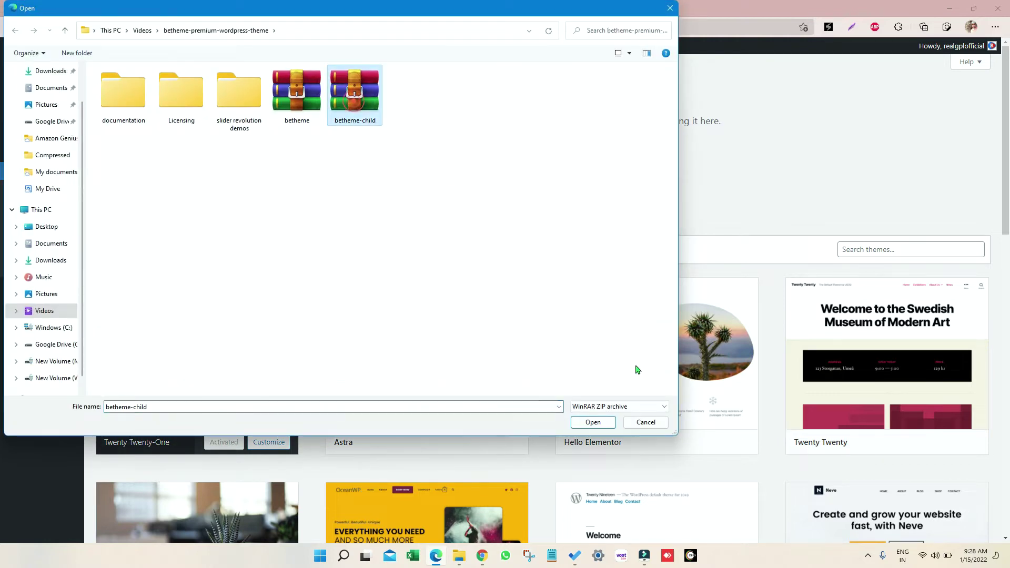
pyautogui.click(599, 422)
pyautogui.click(615, 168)
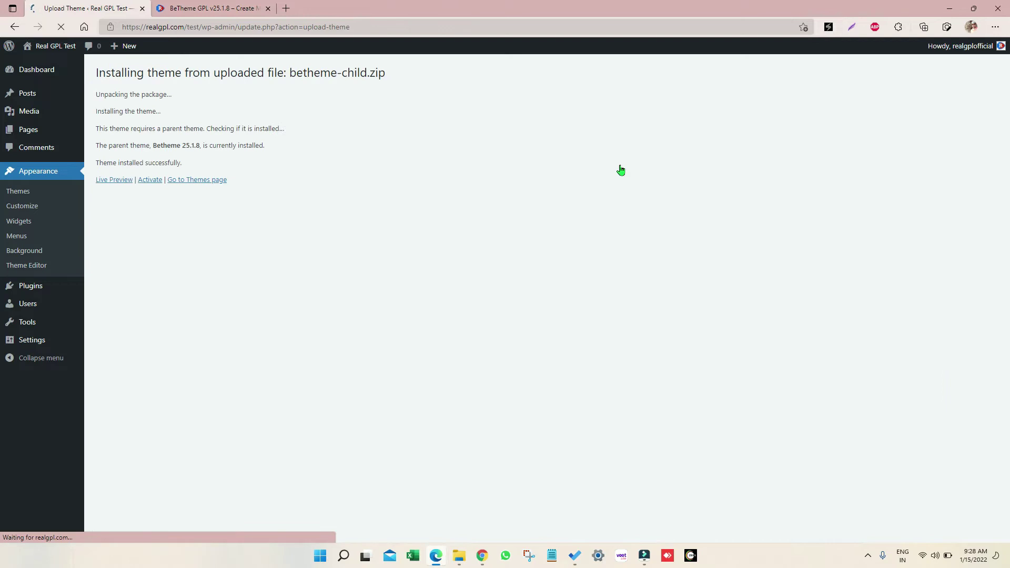
pyautogui.click(148, 183)
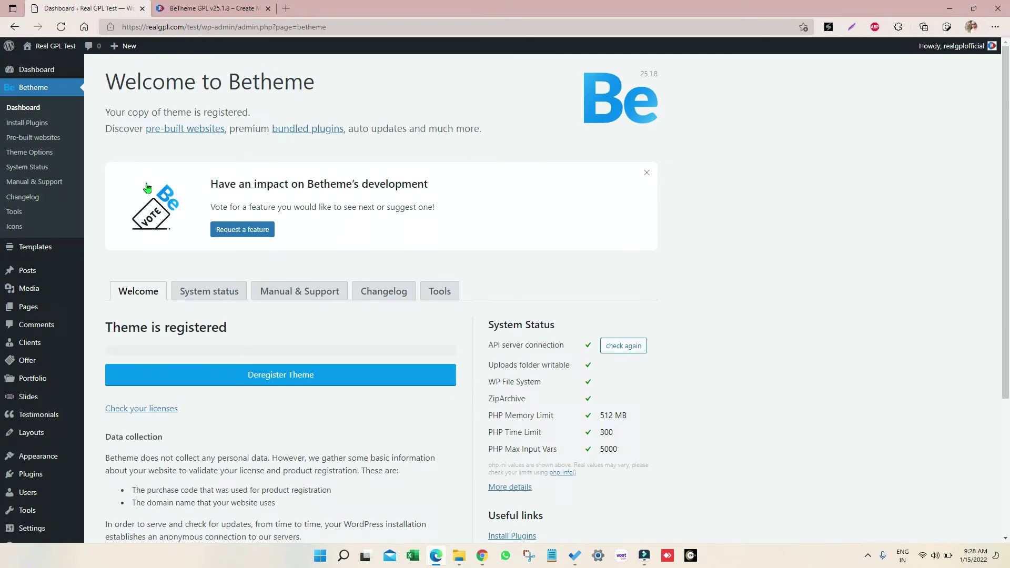
pyautogui.tripleClick(120, 328)
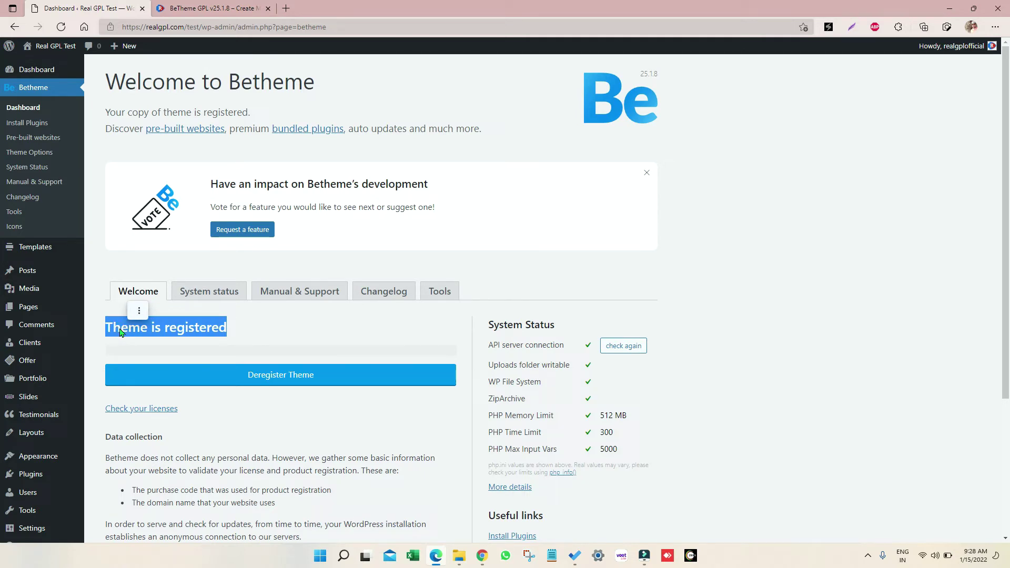
# - Bulk install all the plugins listed on Betheme's Install Plugins page
pyautogui.click(25, 125)
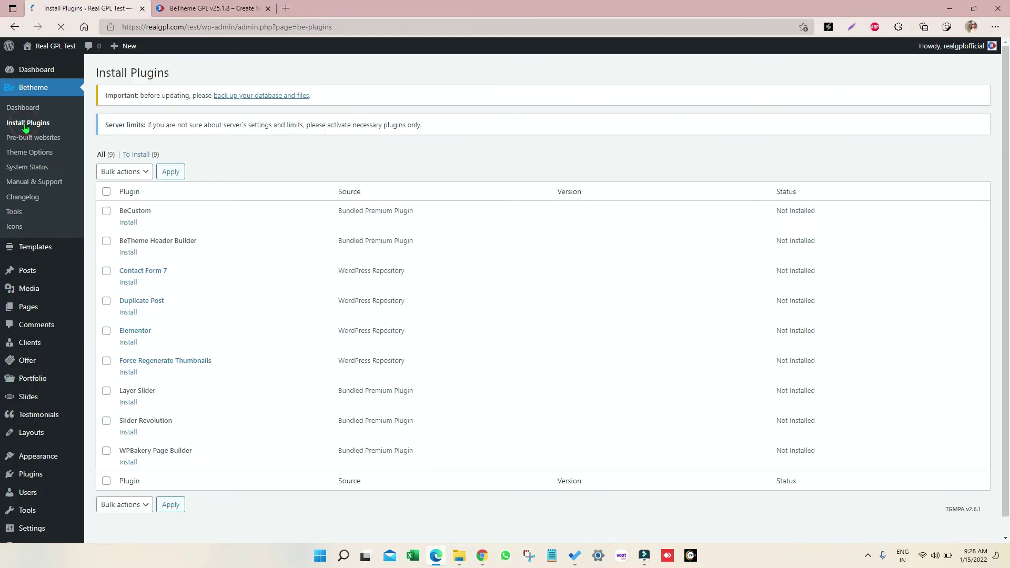
pyautogui.click(124, 172)
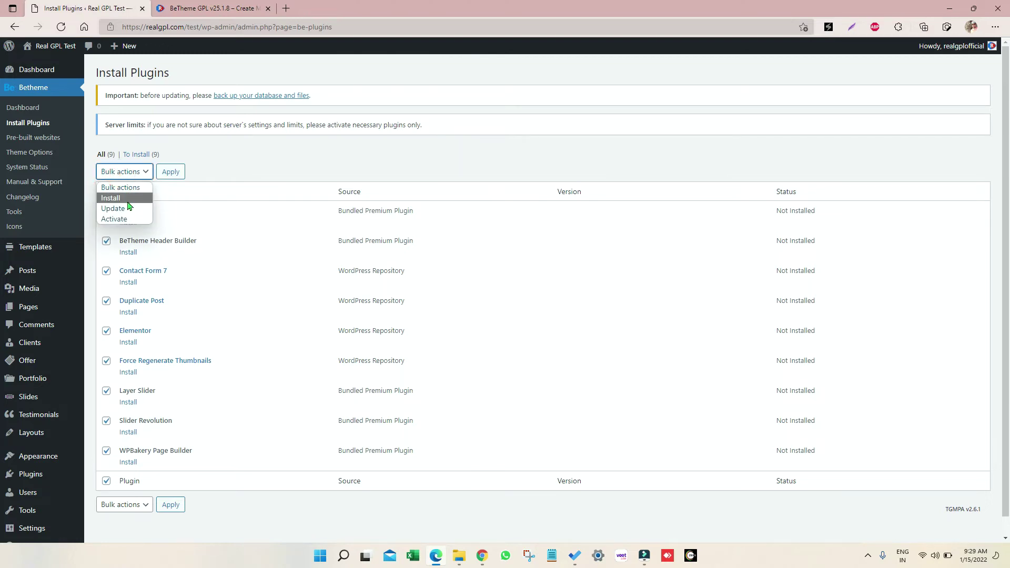
pyautogui.click(113, 199)
pyautogui.click(170, 173)
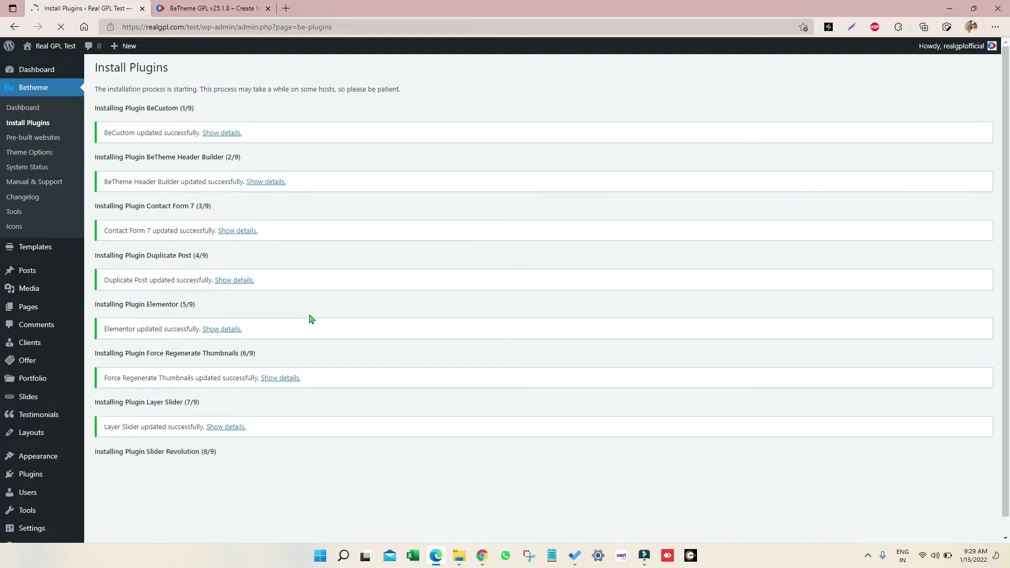
# - Review the progress of the bulk plugin installation from BeCustom through WPBakery Page Builder
pyautogui.scroll(-1, 310, 319)
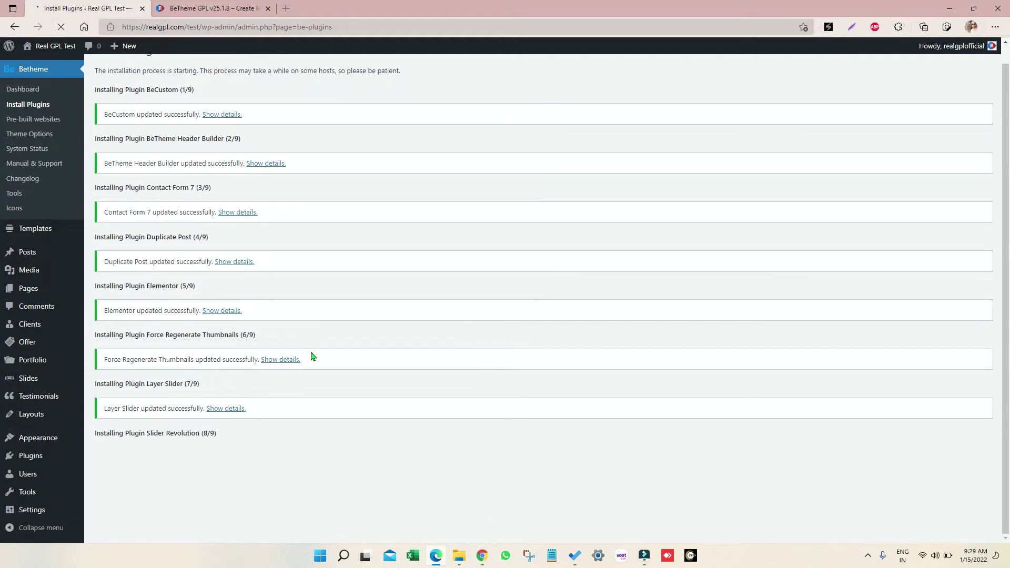
pyautogui.doubleClick(212, 433)
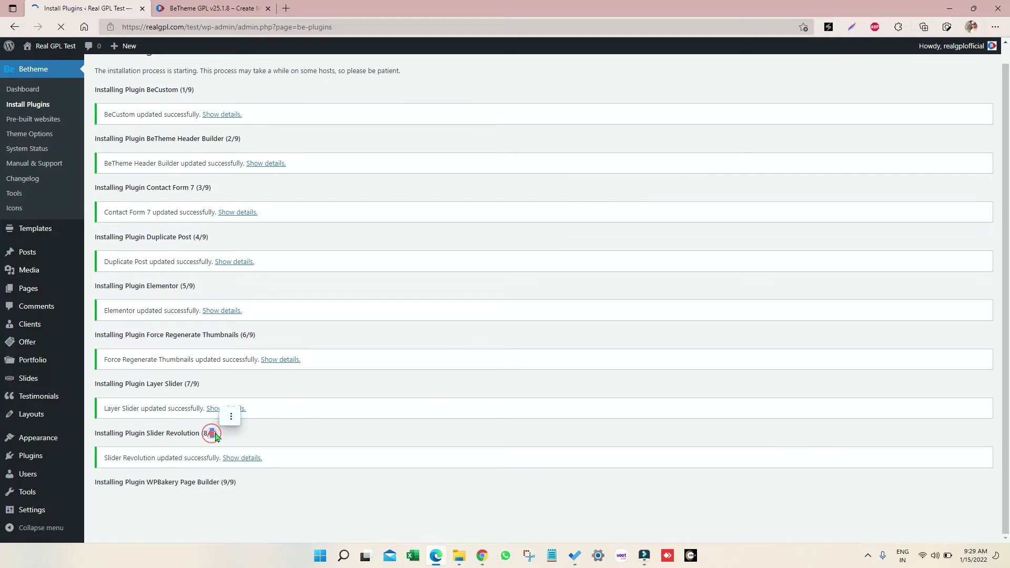
pyautogui.doubleClick(228, 481)
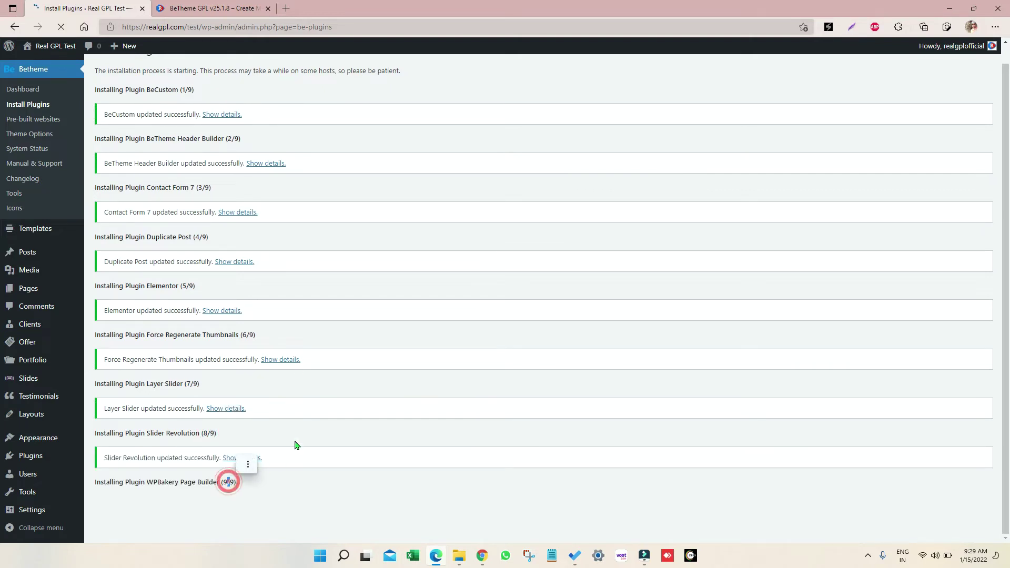
pyautogui.click(247, 464)
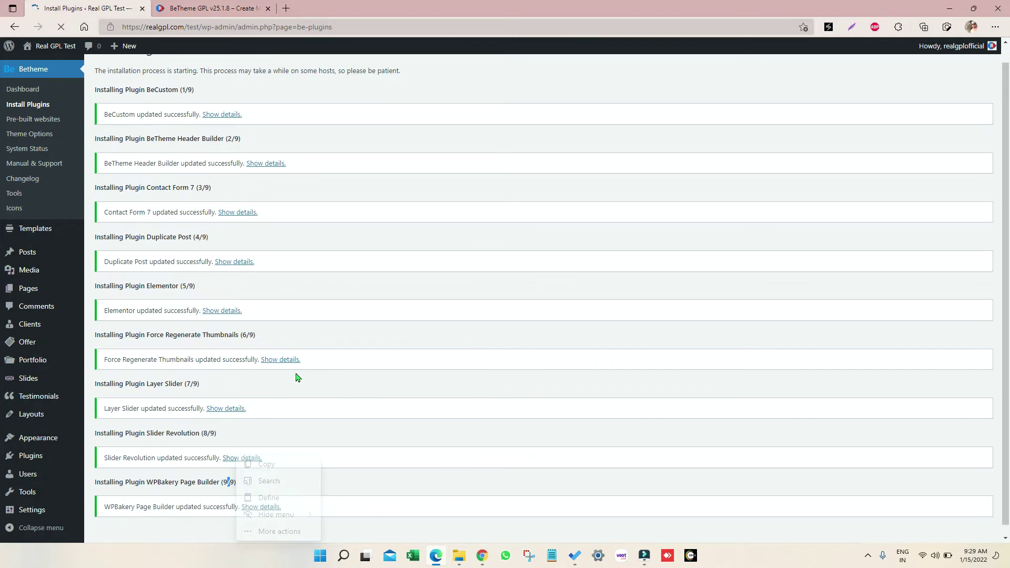
pyautogui.click(169, 234)
pyautogui.click(171, 188)
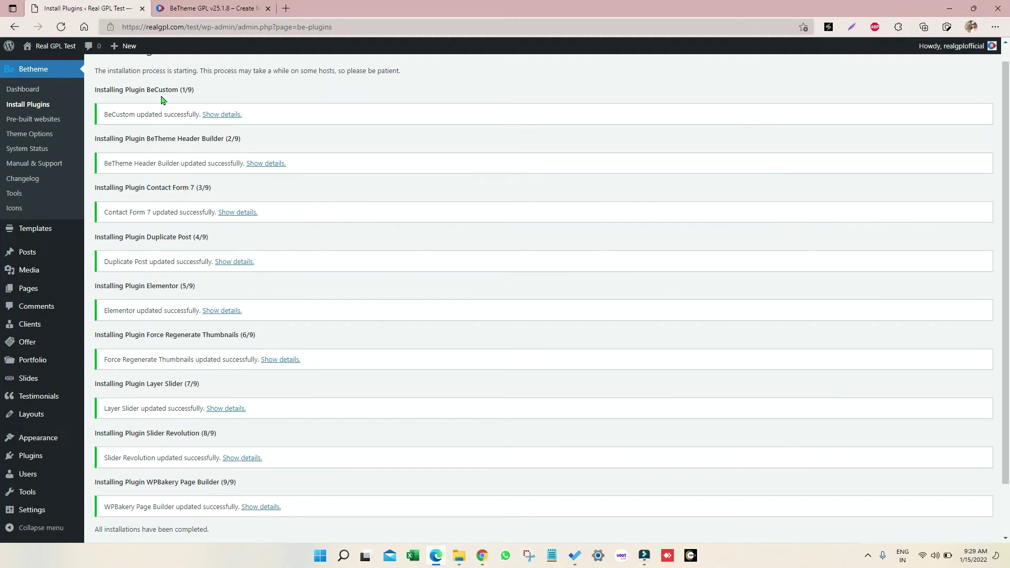
pyautogui.scroll(-1, 208, 323)
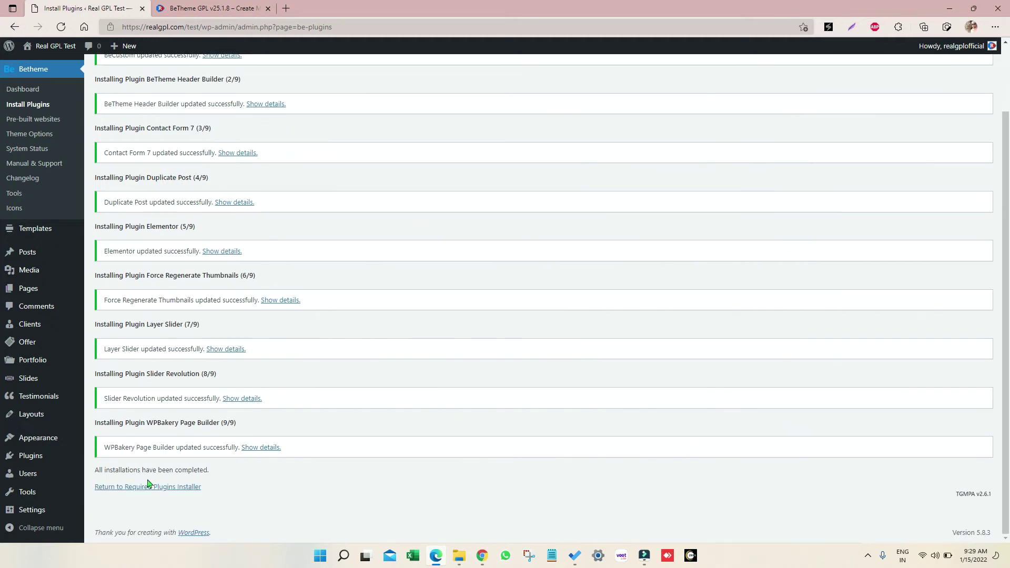
pyautogui.scroll(2, 216, 468)
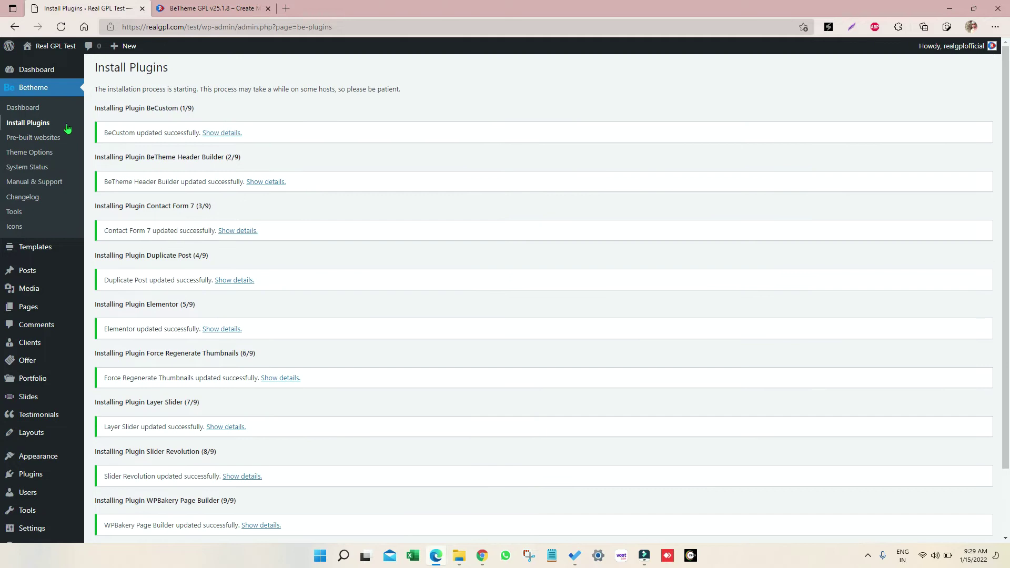
# - Bulk activate all the installed plugins on Betheme's Install Plugins page
pyautogui.click(36, 121)
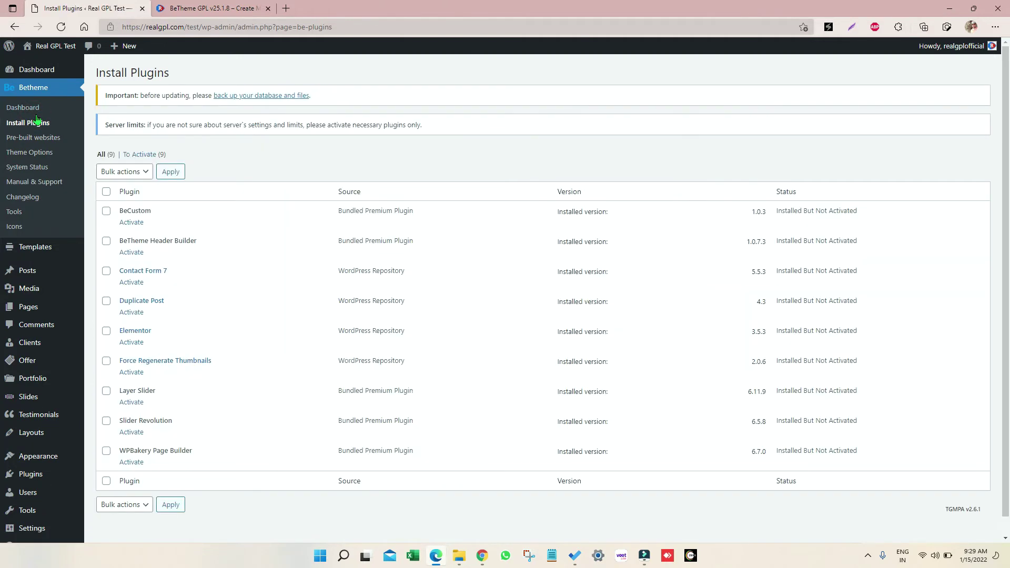
pyautogui.click(105, 191)
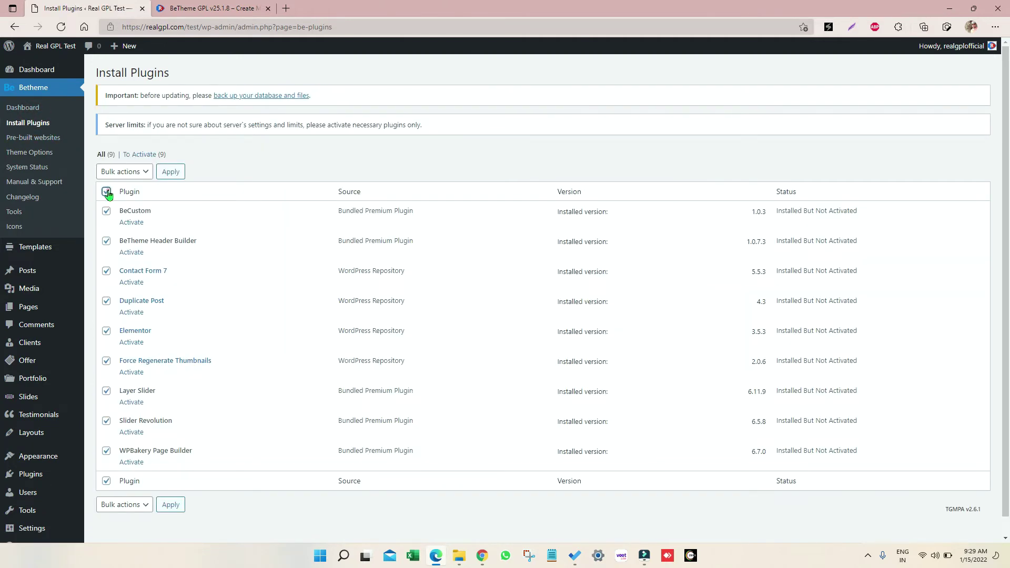
pyautogui.click(131, 172)
pyautogui.click(130, 221)
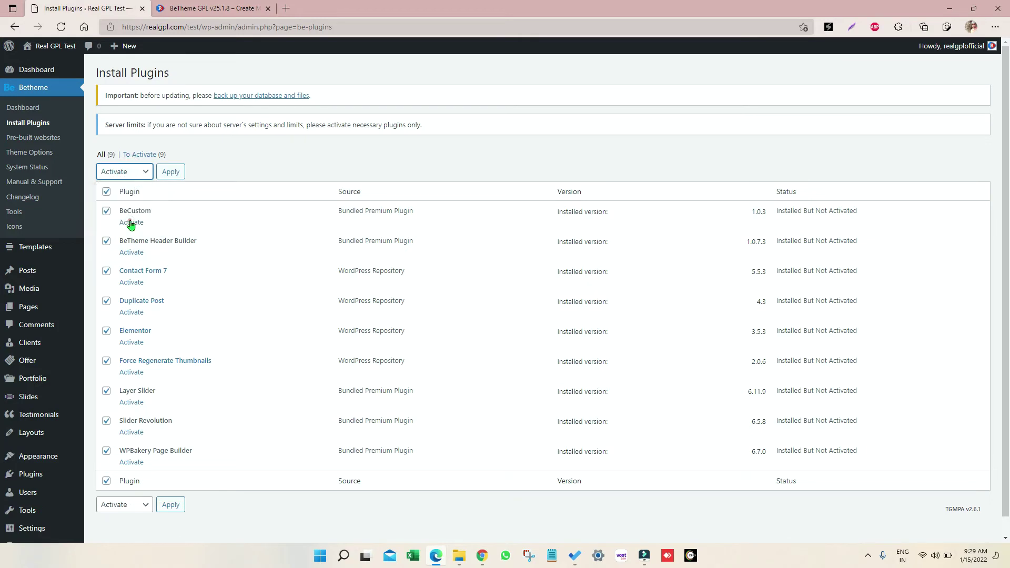
pyautogui.click(170, 172)
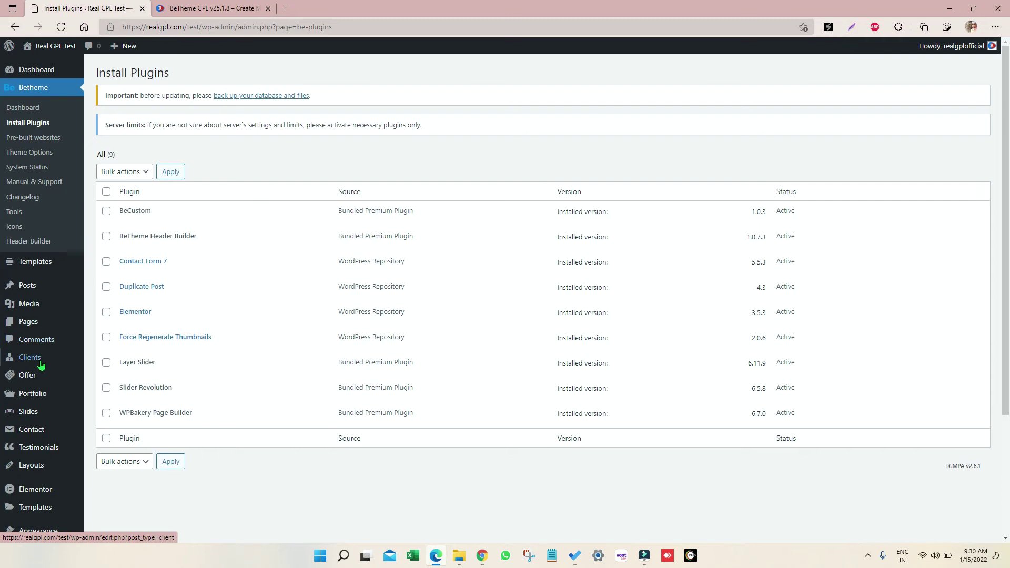
# - Open the site's installed plugins list and review the activated plugins
pyautogui.scroll(-3, 44, 386)
pyautogui.click(31, 397)
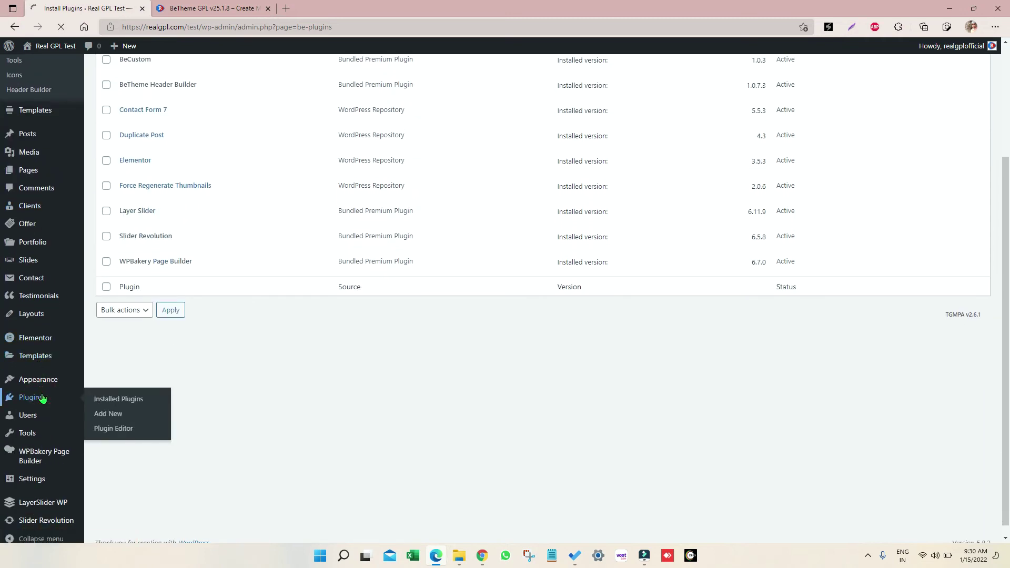
pyautogui.scroll(-4, 386, 344)
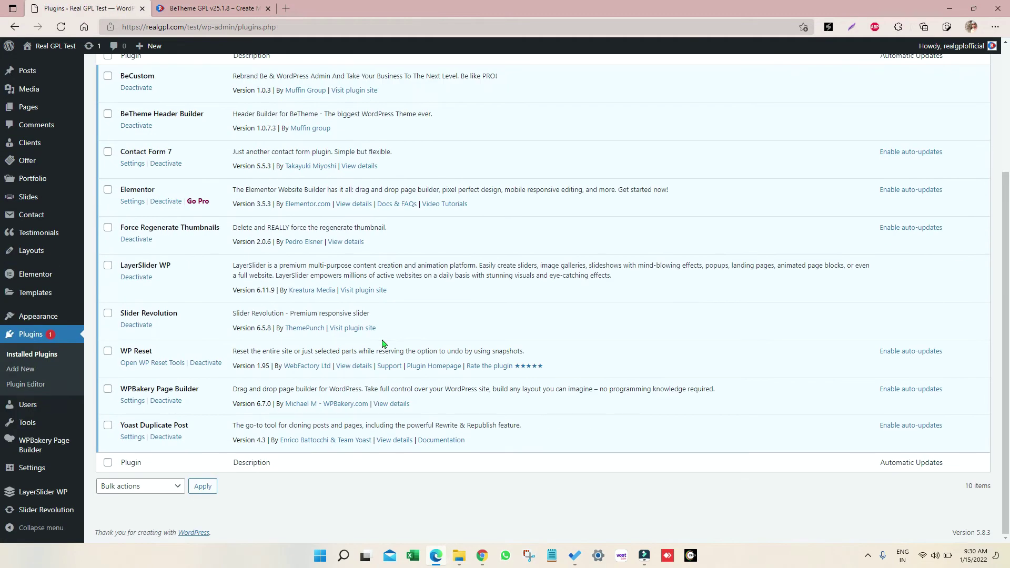
pyautogui.scroll(4, 385, 344)
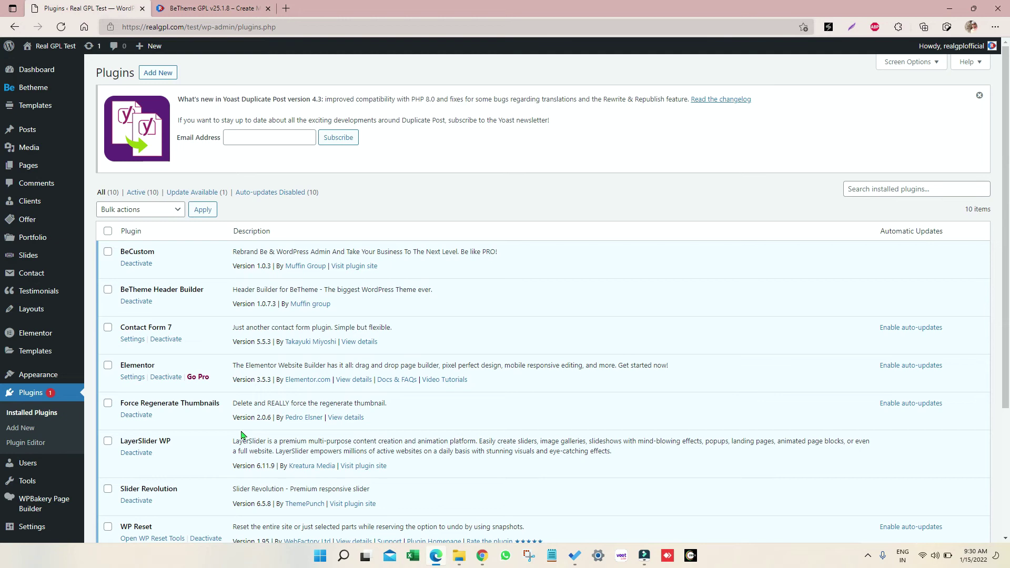
# - Dismiss the Yoast Duplicate Post notice and select the Default website among Betheme's pre-built websites
pyautogui.click(979, 96)
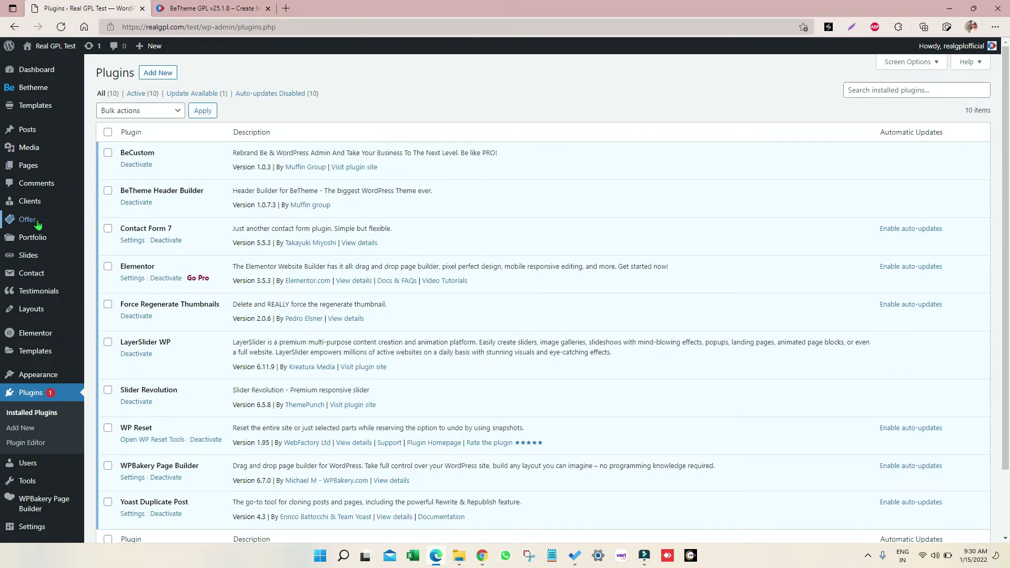
pyautogui.moveTo(34, 91)
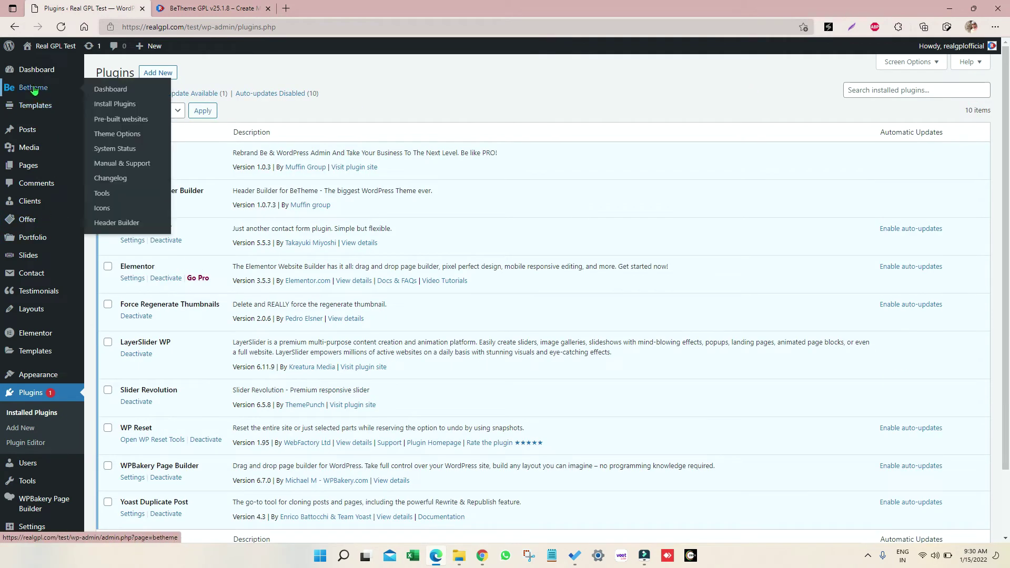
pyautogui.click(111, 119)
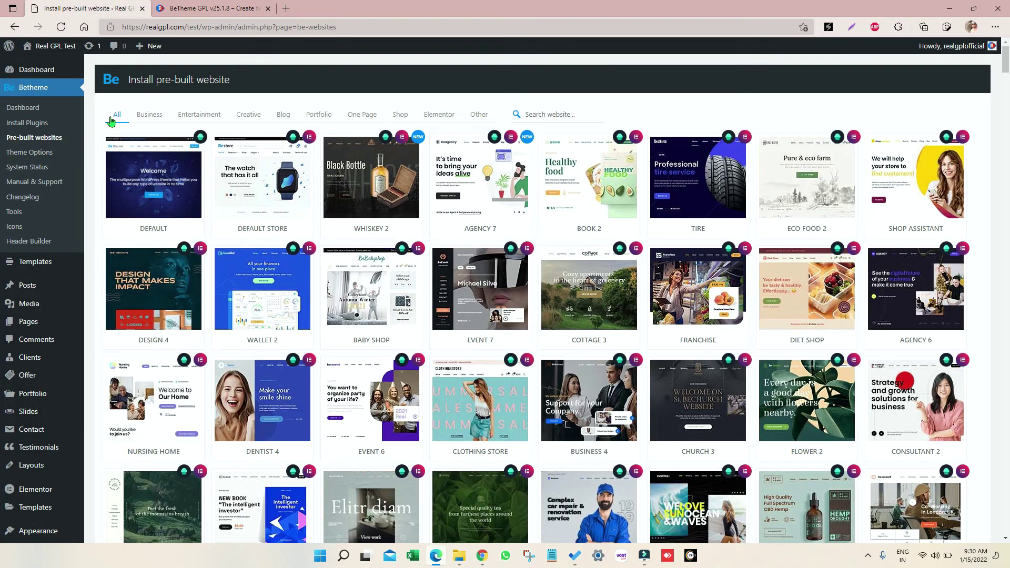
pyautogui.click(153, 195)
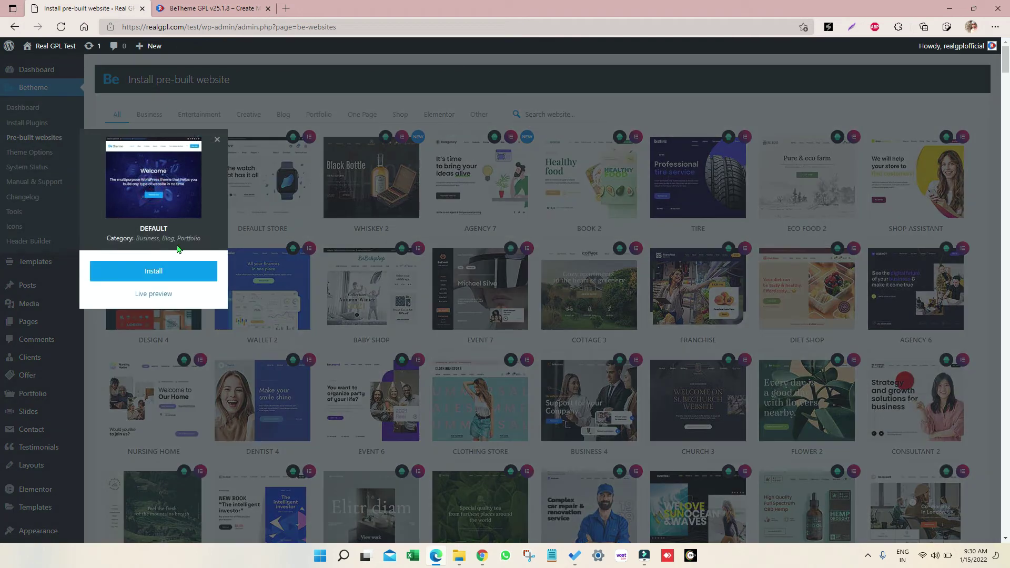
# - Open the live preview of the Default pre-built website and look through its home page
pyautogui.click(153, 294)
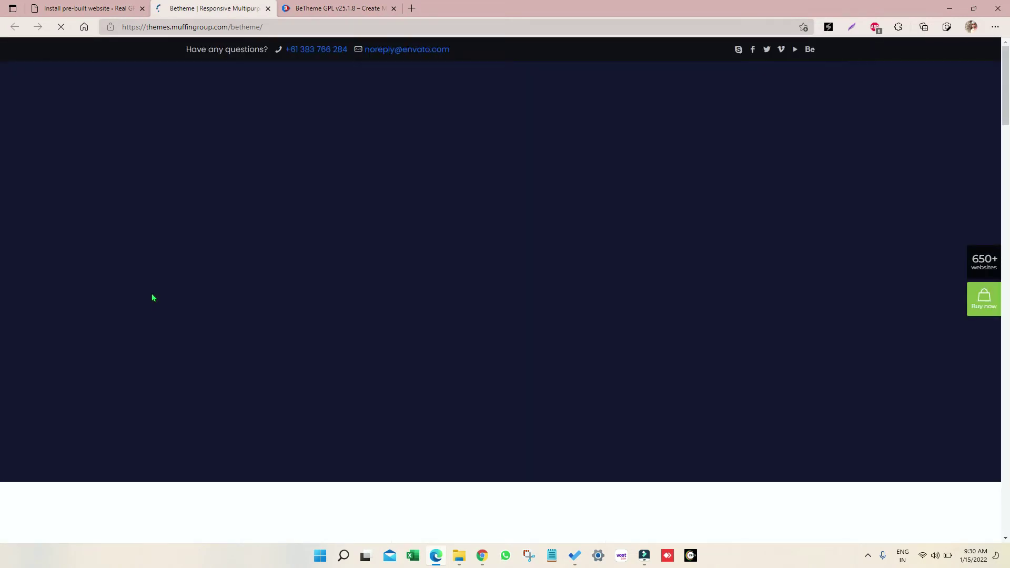
pyautogui.scroll(-5, 150, 279)
pyautogui.scroll(-20, 149, 278)
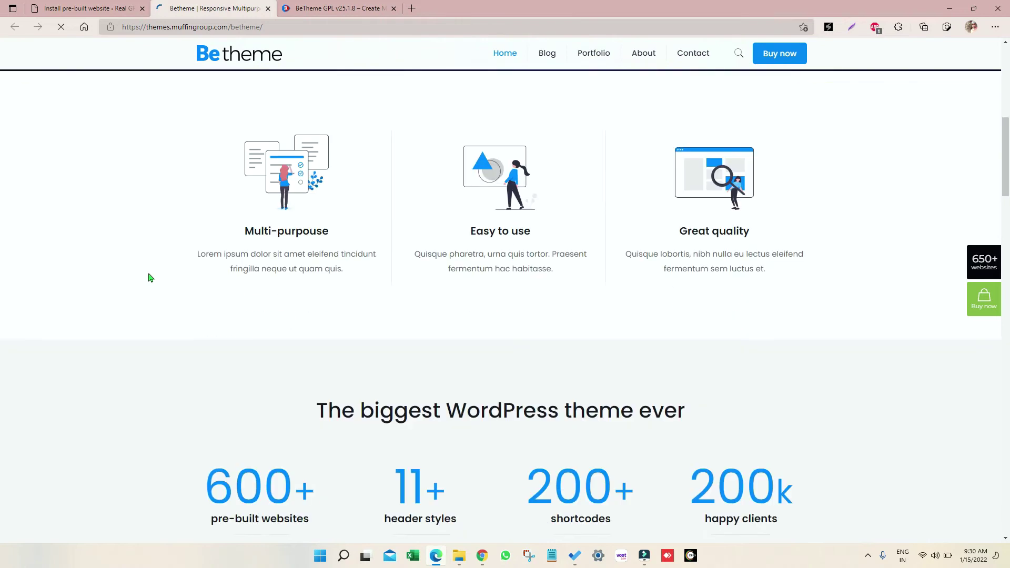
pyautogui.scroll(-17, 148, 274)
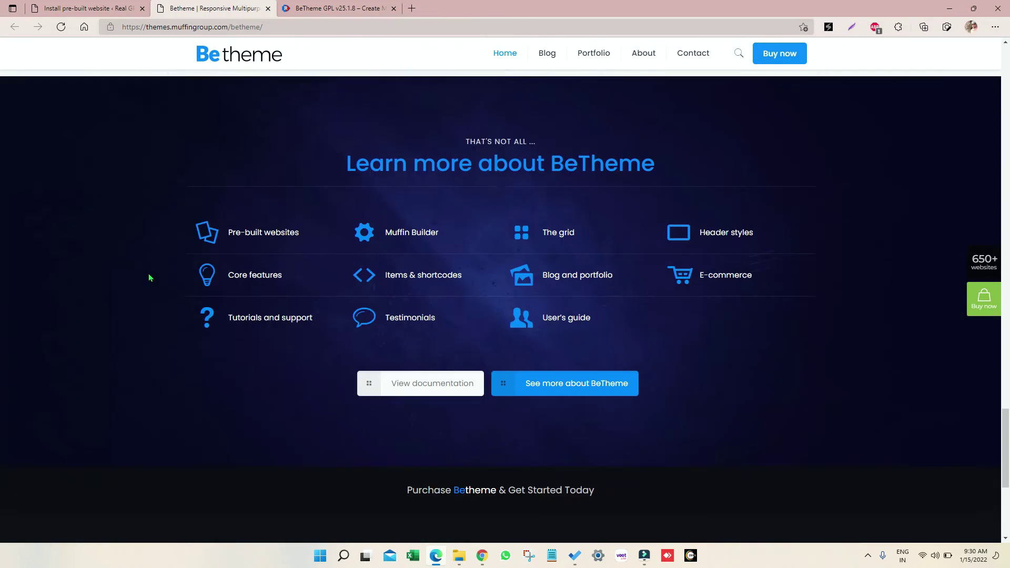
pyautogui.scroll(16, 149, 274)
pyautogui.scroll(3, 136, 111)
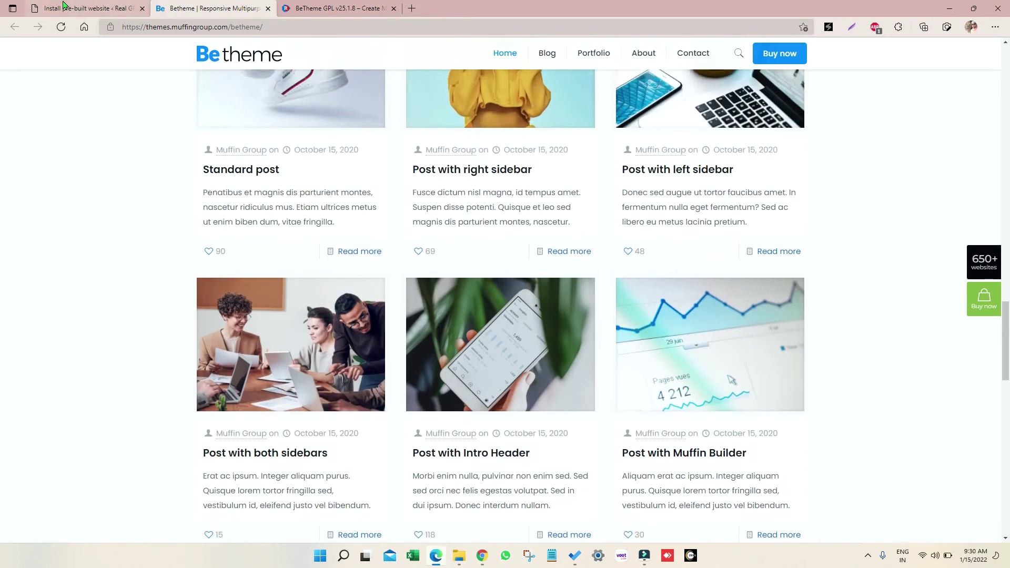
# - Install the complete Default pre-built website with media and the Revolution Slider demo, skipping the database reset
pyautogui.click(87, 8)
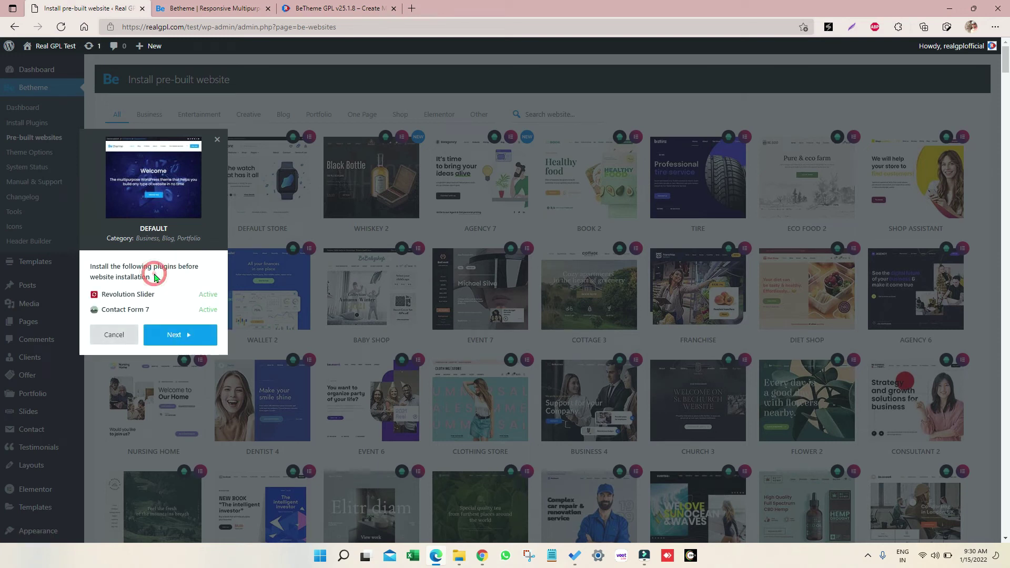
pyautogui.click(179, 337)
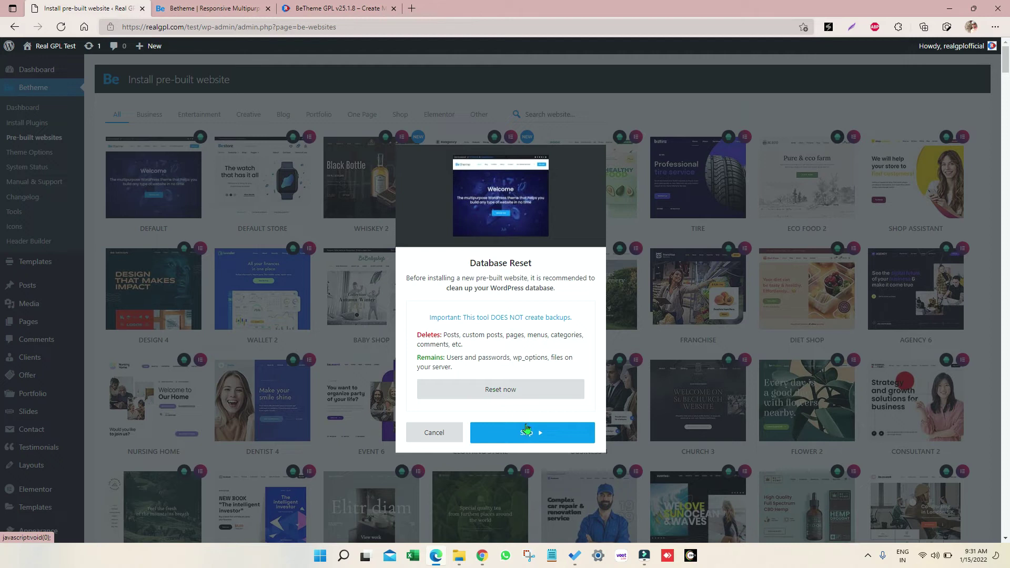
pyautogui.click(524, 440)
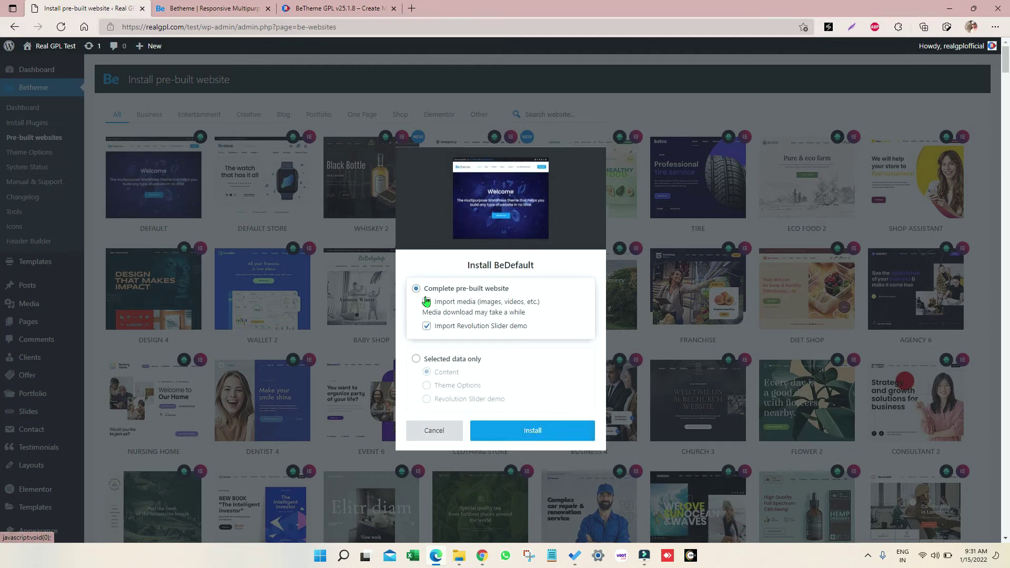
pyautogui.moveTo(424, 292); pyautogui.dragTo(480, 300)
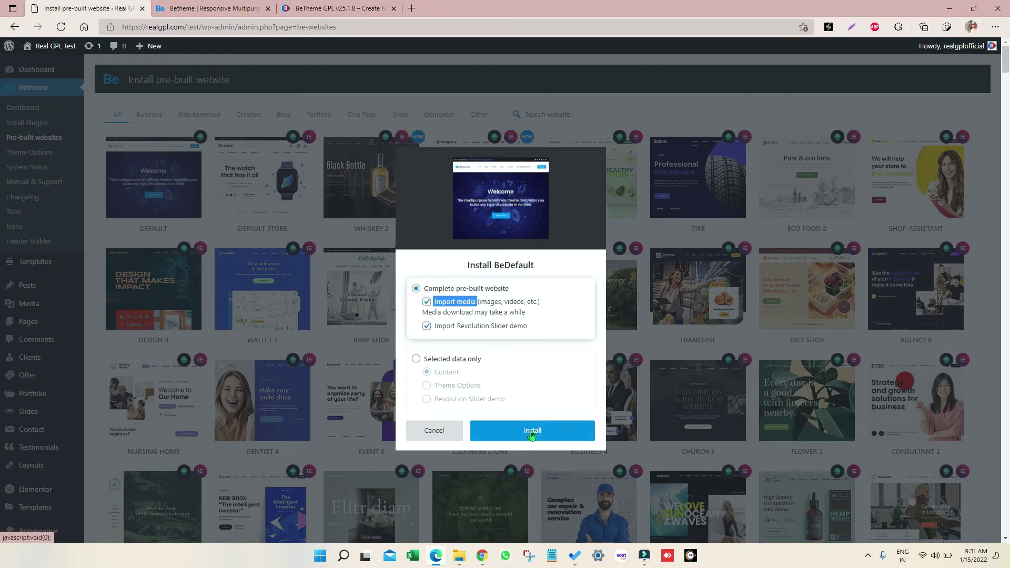
pyautogui.click(531, 431)
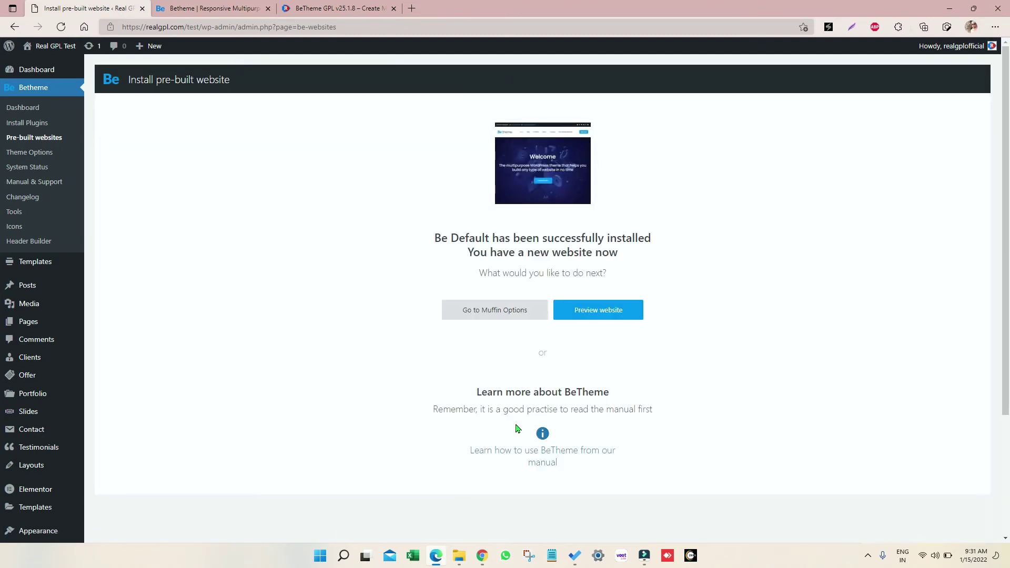
pyautogui.moveTo(431, 238); pyautogui.dragTo(654, 269)
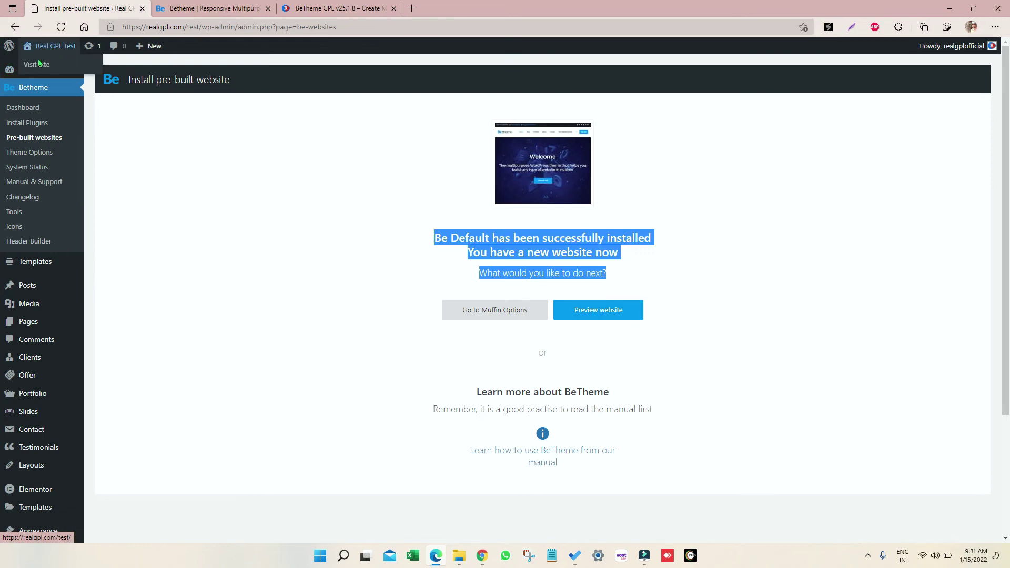
# - Open the site's front end in a new tab and review the imported home page
pyautogui.rightClick(39, 63)
pyautogui.click(53, 71)
pyautogui.click(333, 6)
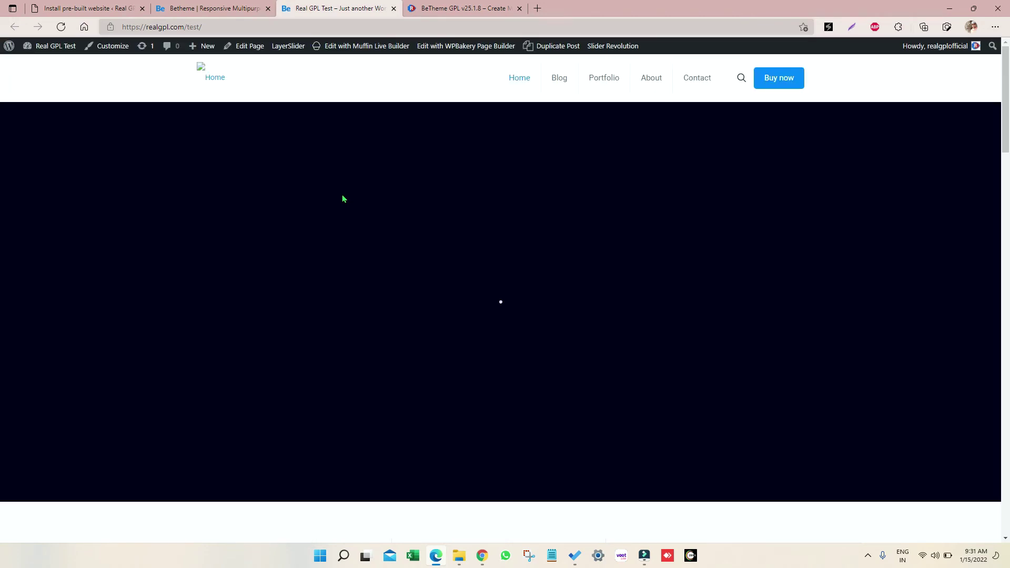
pyautogui.scroll(-5, 342, 199)
pyautogui.scroll(-18, 341, 198)
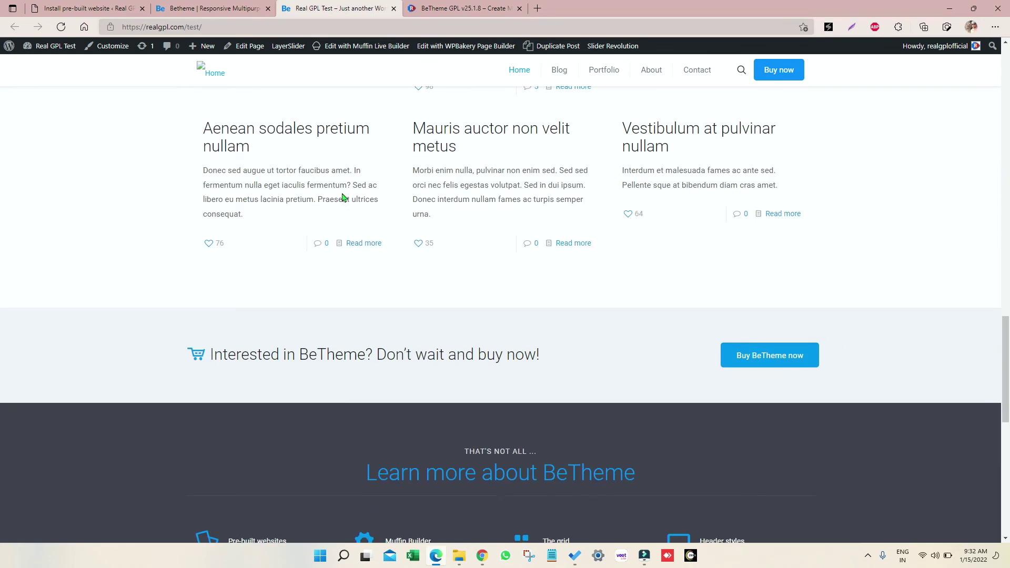
pyautogui.scroll(18, 342, 197)
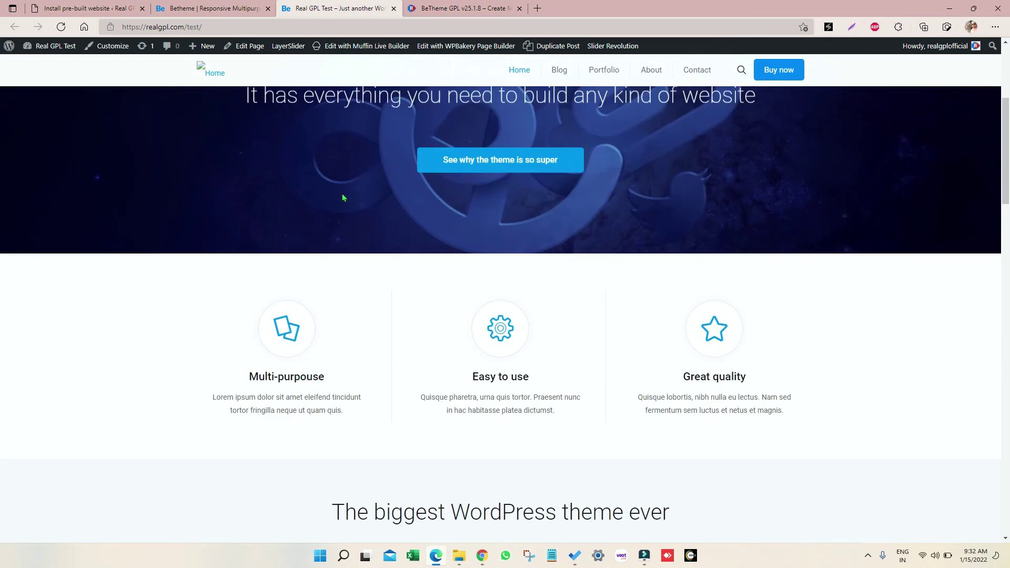
pyautogui.scroll(4, 342, 197)
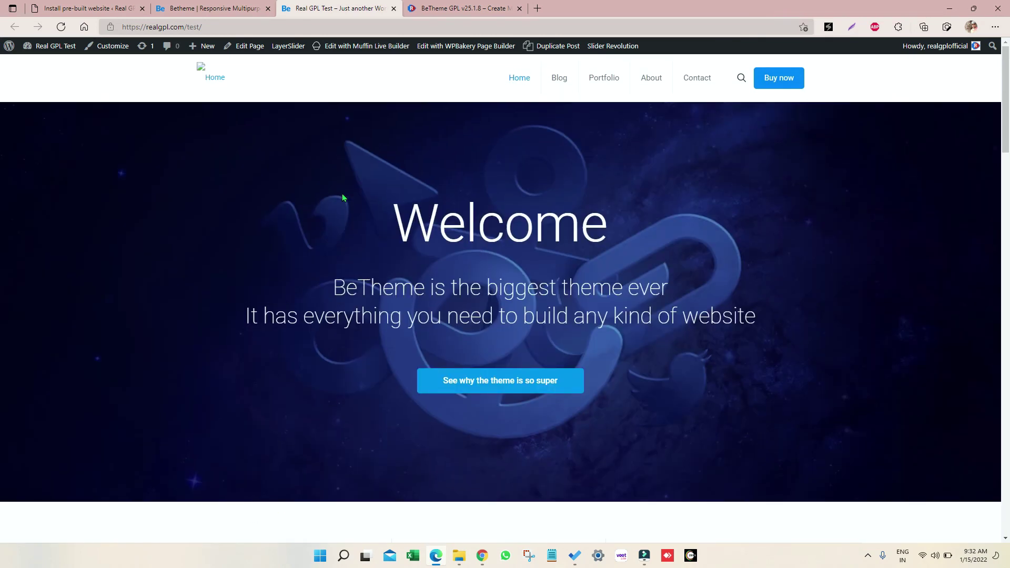
pyautogui.scroll(-10, 343, 198)
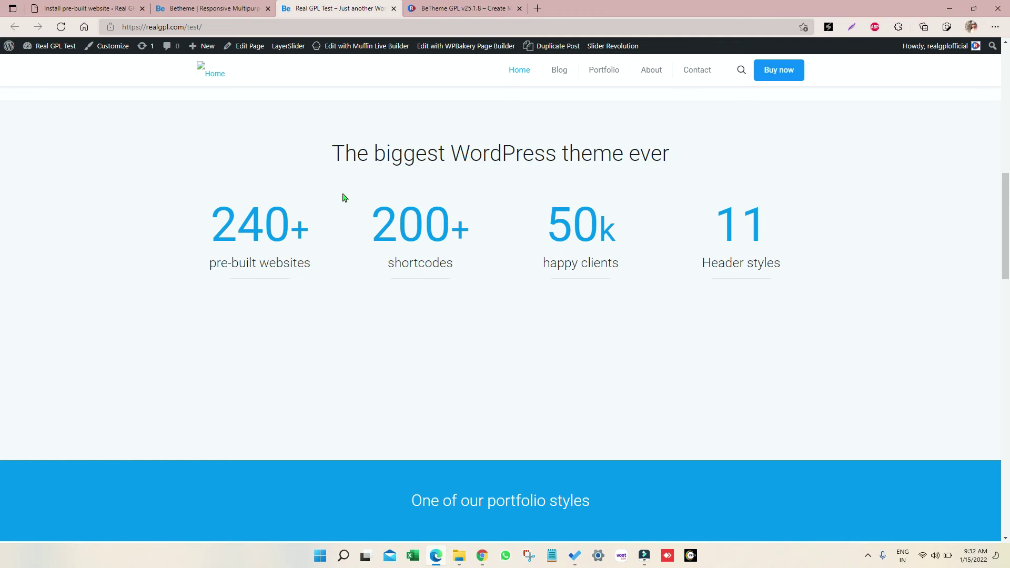
# - Switch to the RealGPL product page and examine the membership plans, including the Starter plan's price and daily downloads
pyautogui.click(451, 5)
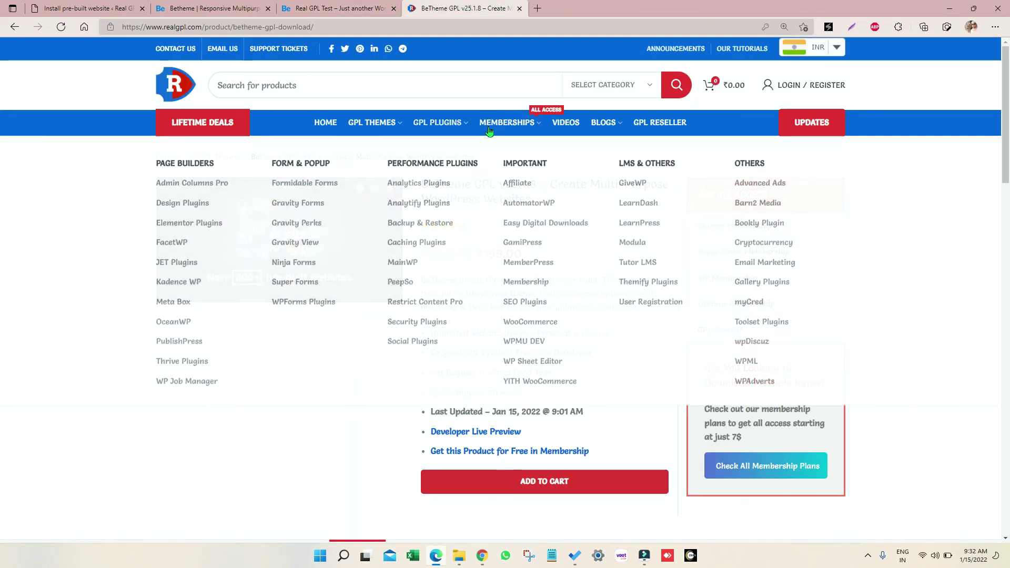
pyautogui.moveTo(488, 132)
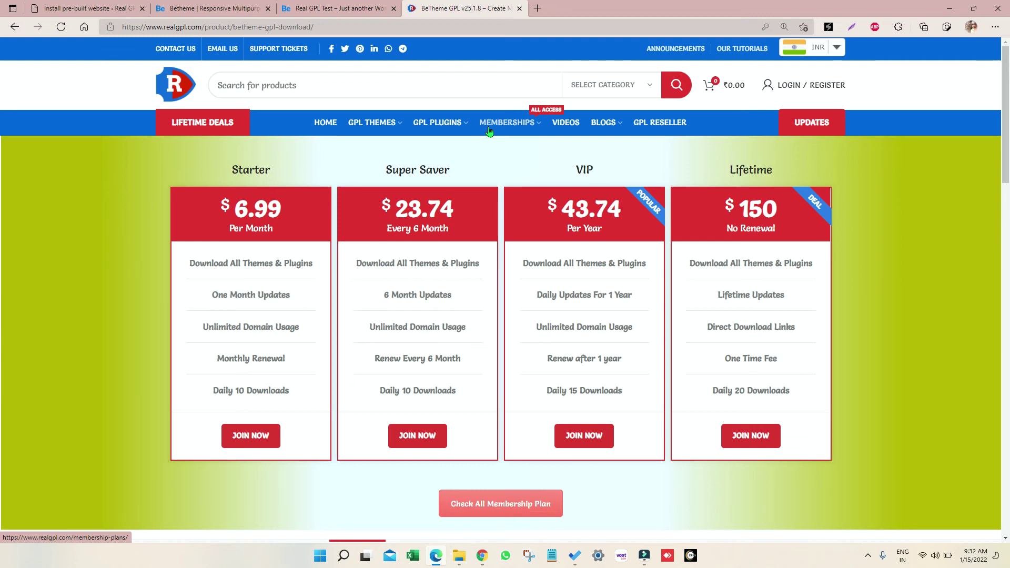
pyautogui.moveTo(231, 207); pyautogui.dragTo(272, 201)
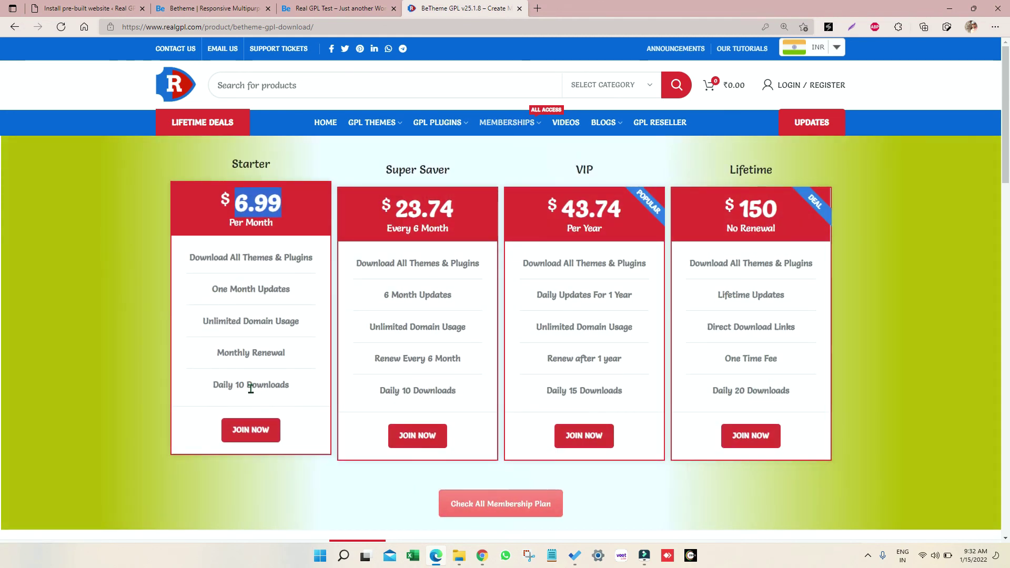
pyautogui.click(251, 388)
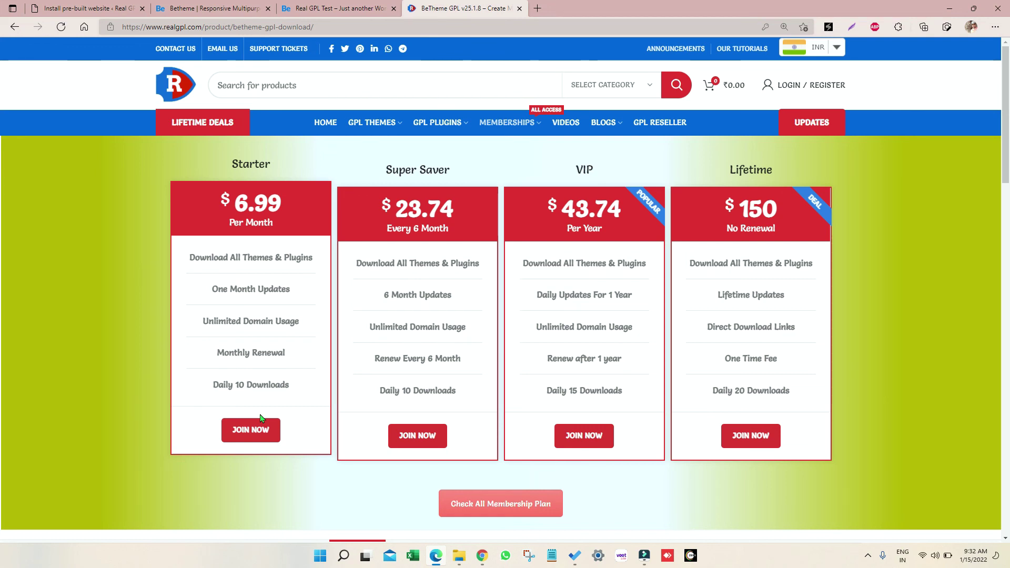
# - Open RealGPL's Lifetime Deals page and browse the lifetime-licensed products
pyautogui.click(212, 127)
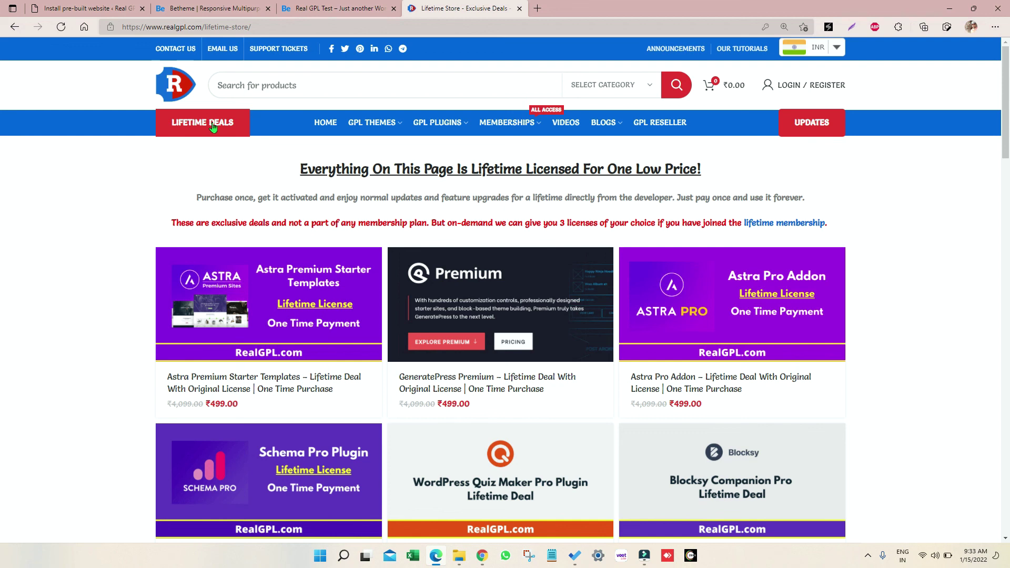
pyautogui.moveTo(349, 289)
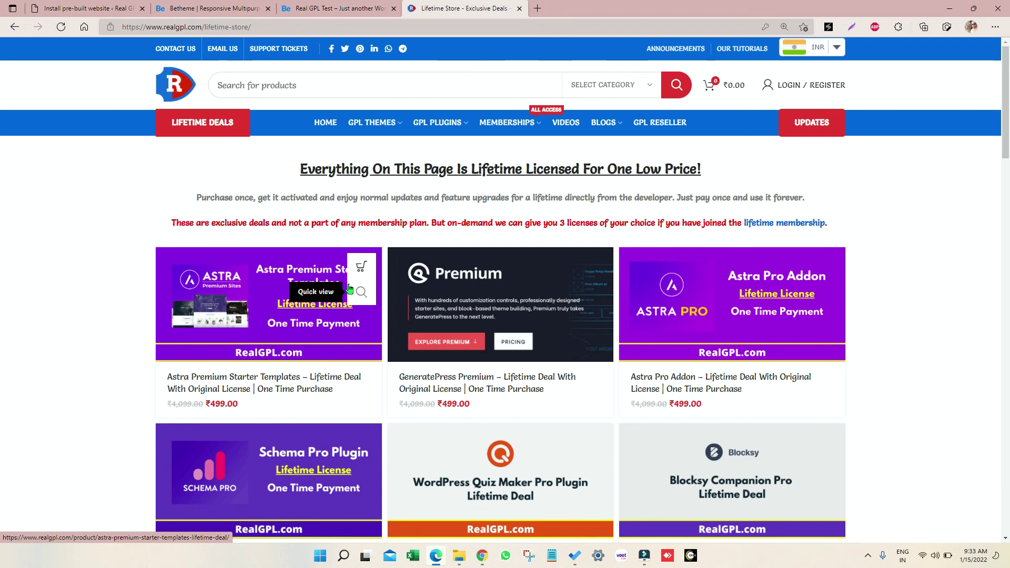
pyautogui.scroll(-1, 349, 289)
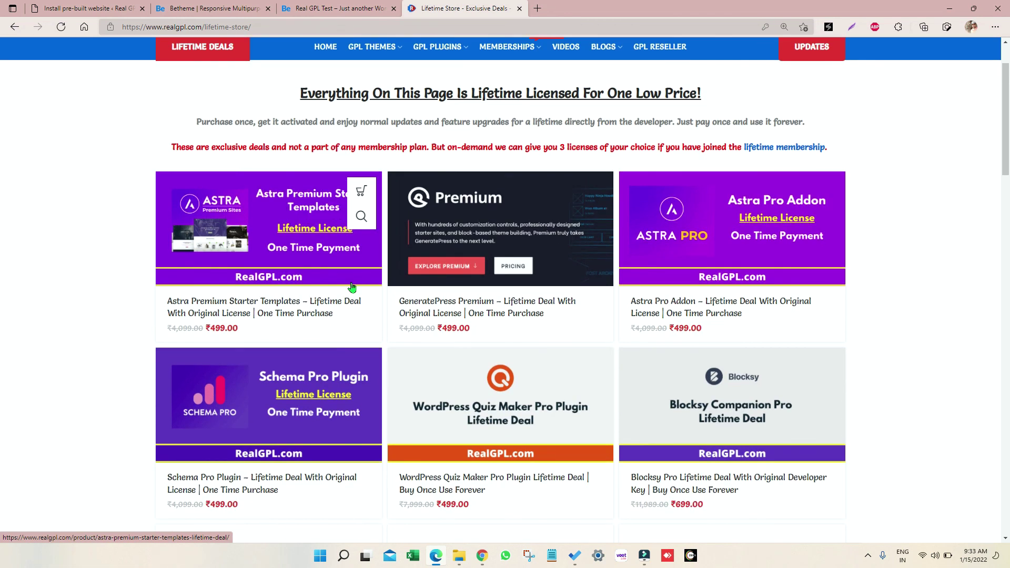